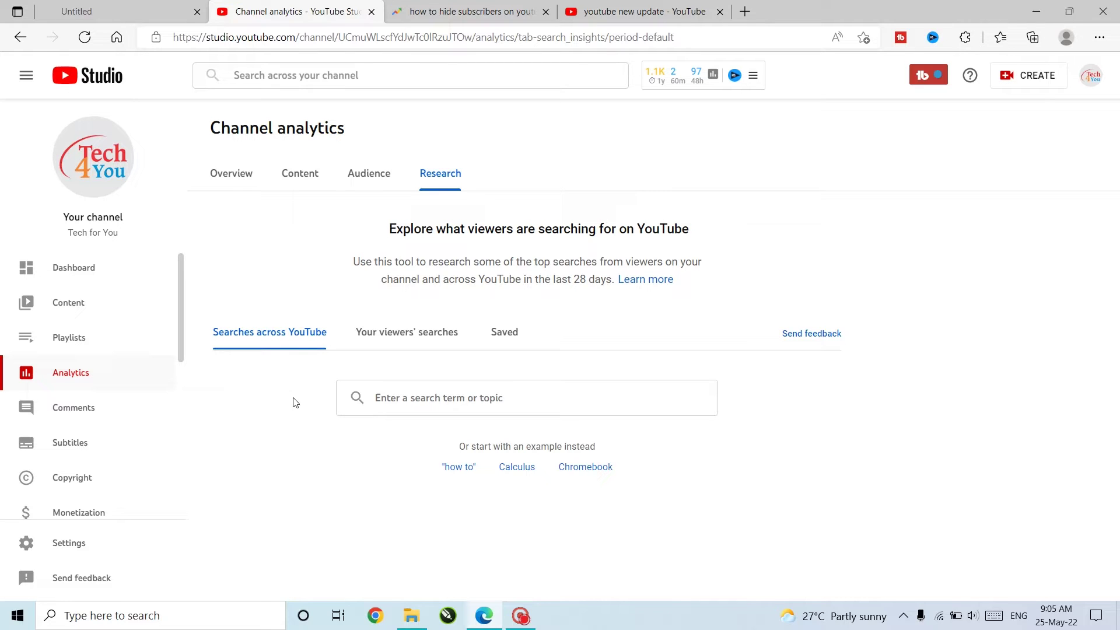
Search for "subscribers" in the searches across YouTube.
click(375, 398)
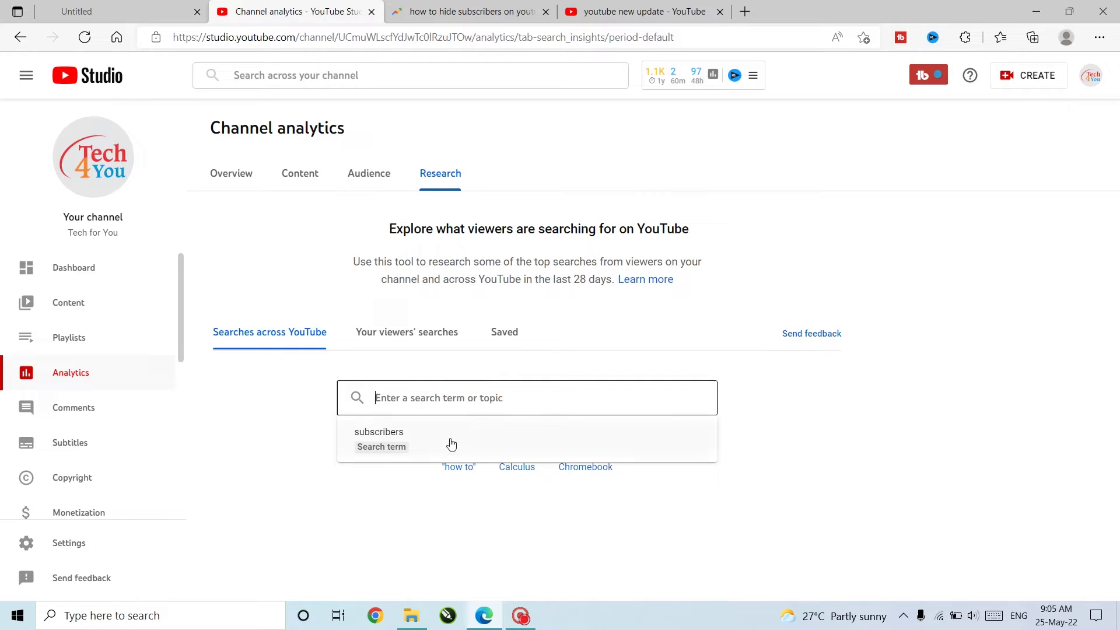
text(subsc)
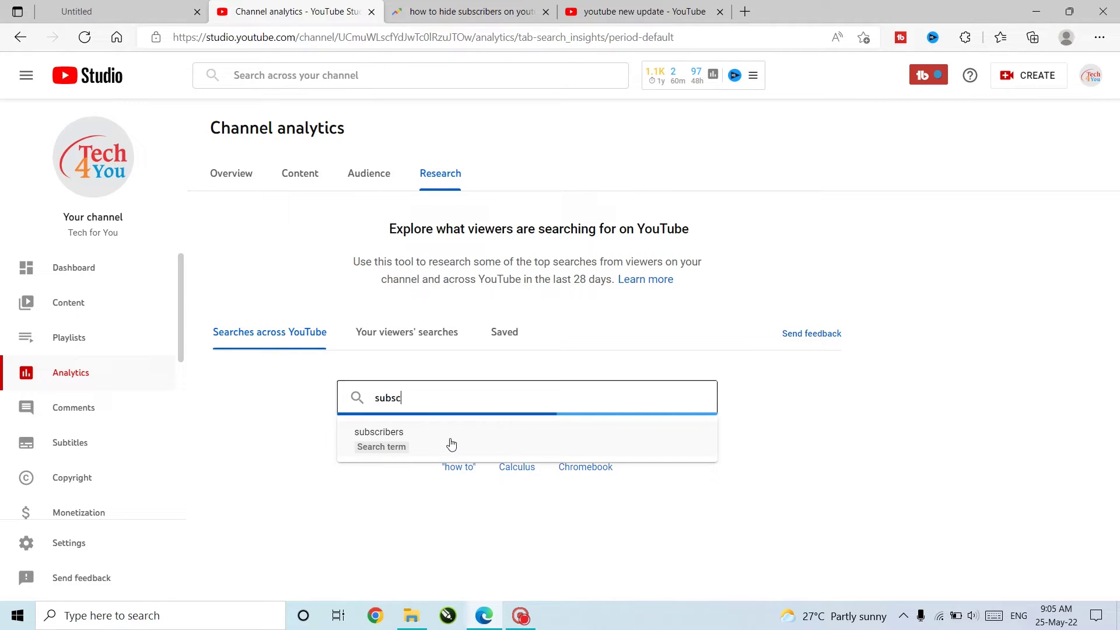
text(riber)
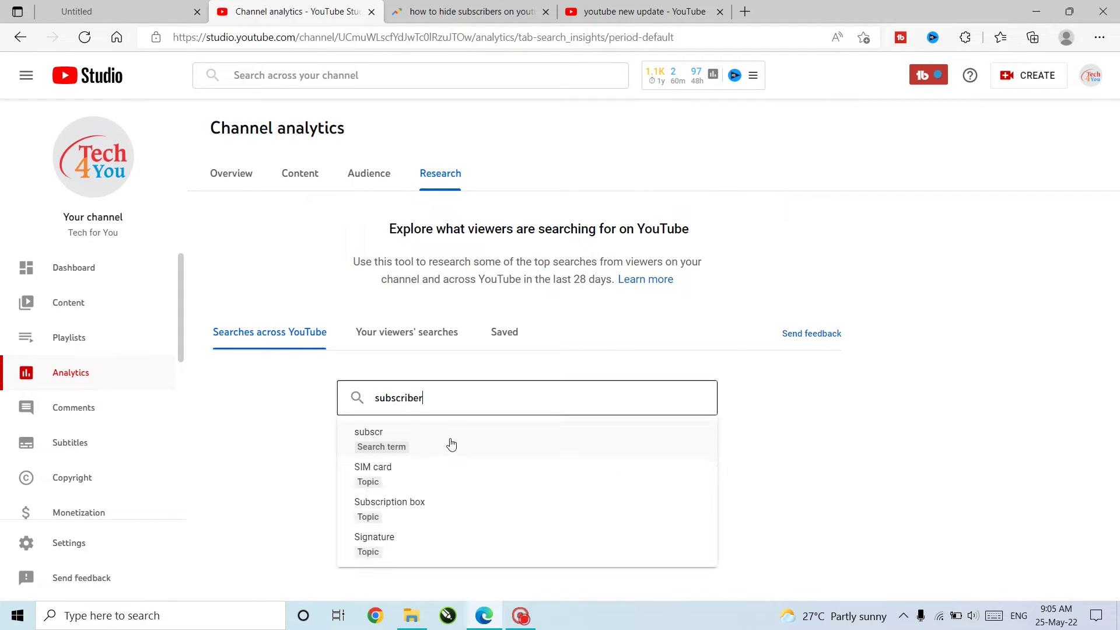
text(s)
key(Return)
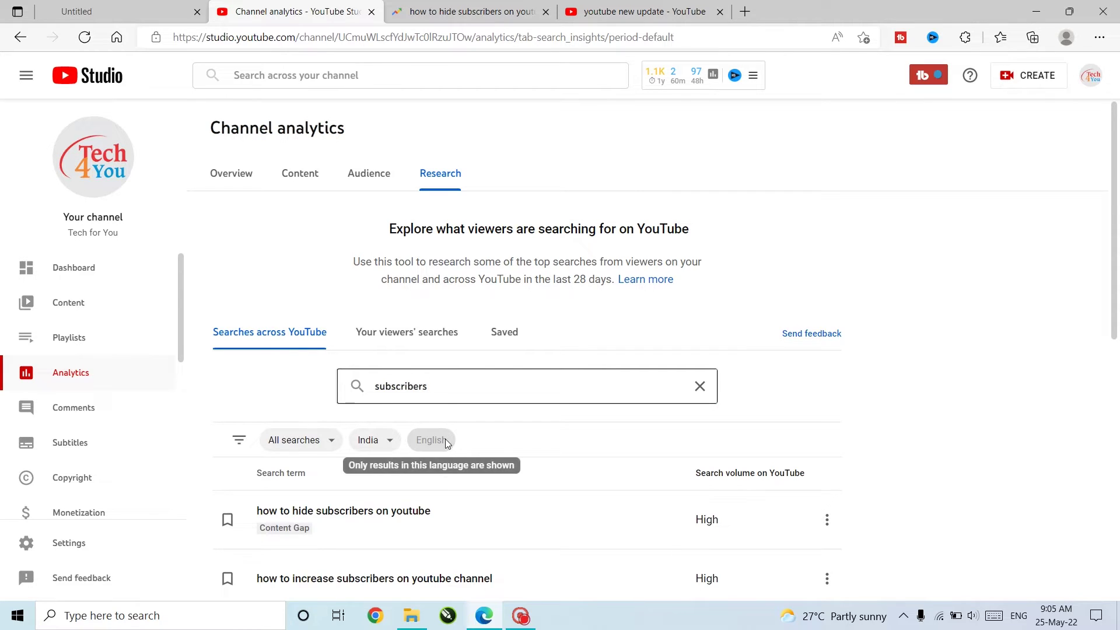
Look through the first page of search terms for "subscribers", including those marked as content gaps.
scroll(446, 442, down, 5)
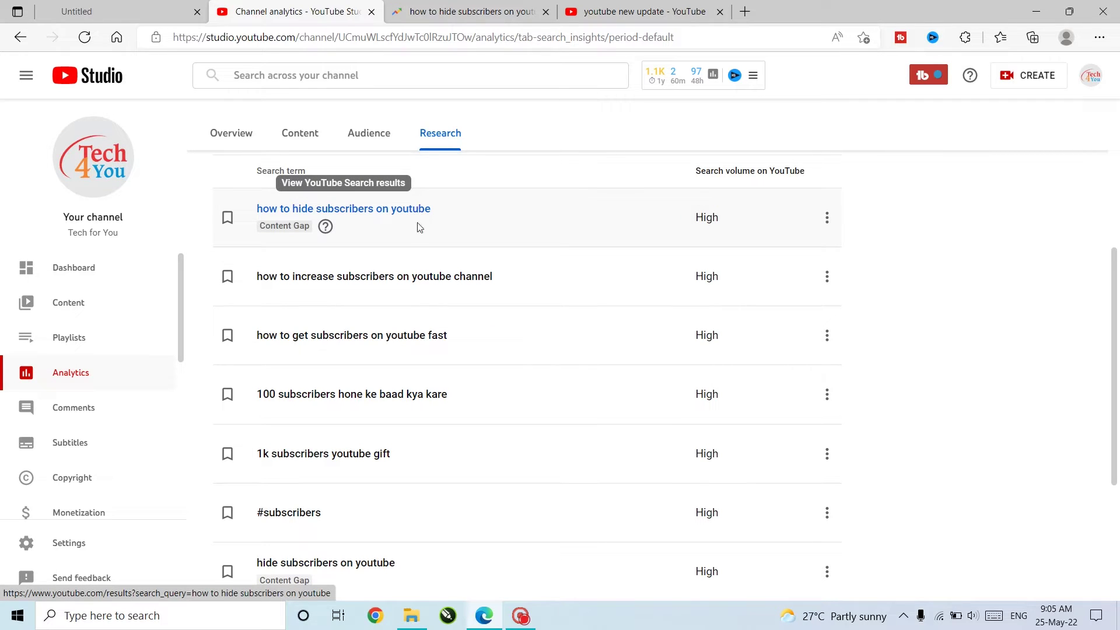
scroll(423, 408, down, 4)
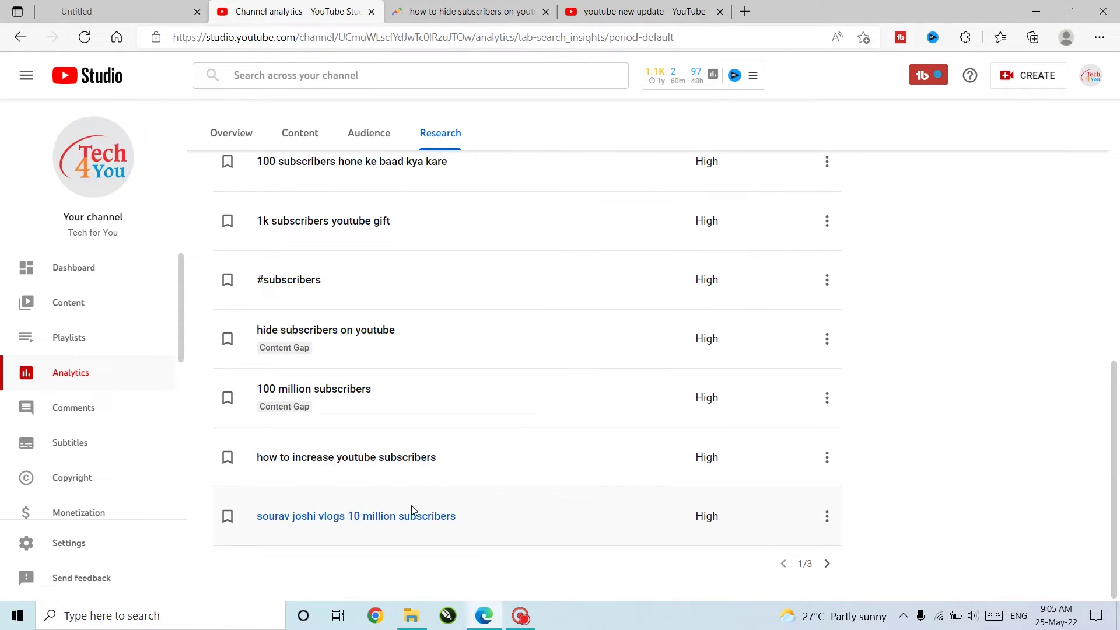
scroll(411, 509, up, 6)
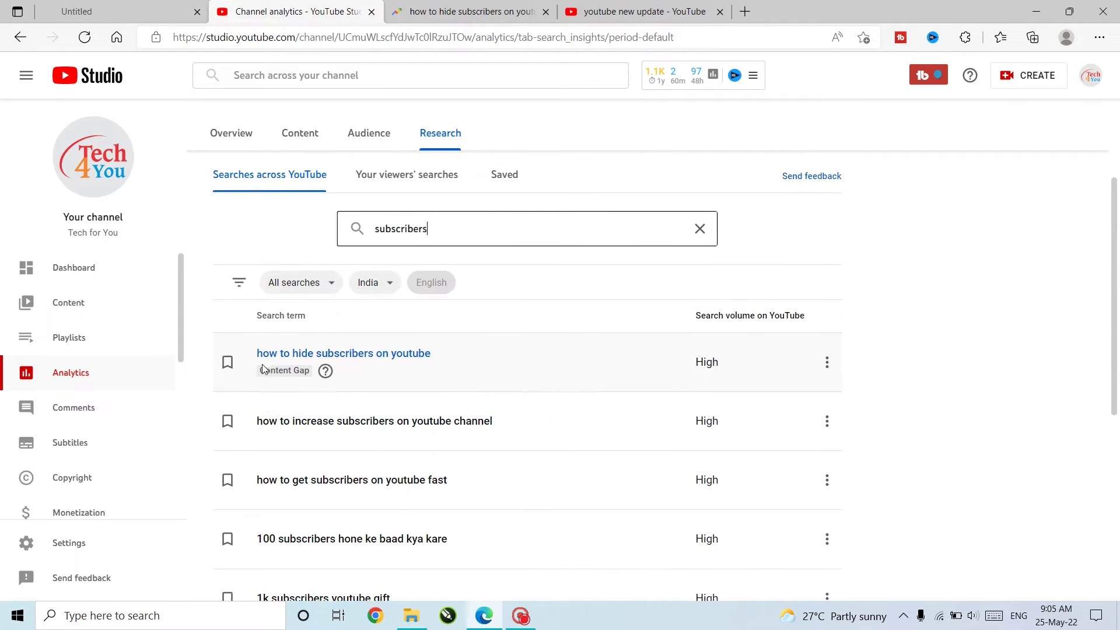
scroll(320, 430, down, 3)
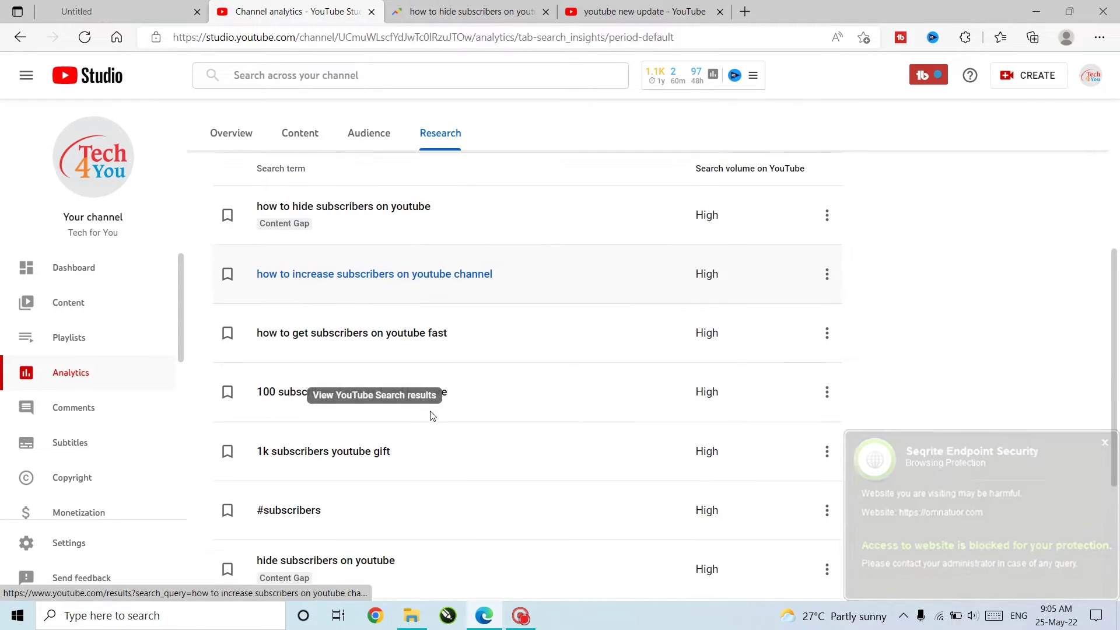
scroll(320, 347, down, 3)
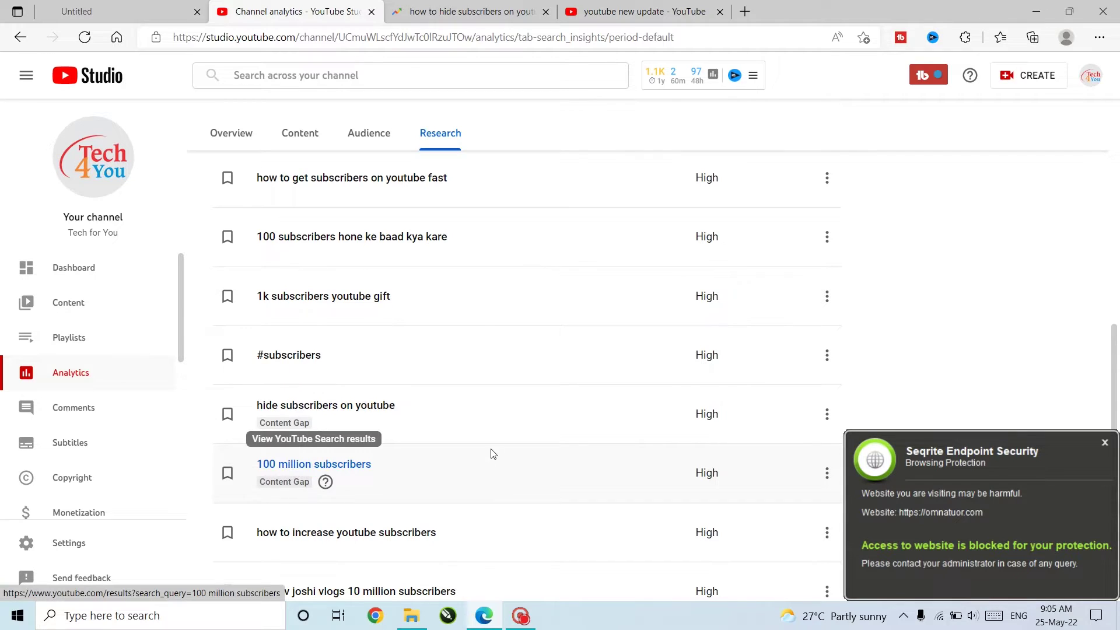
scroll(557, 420, up, 4)
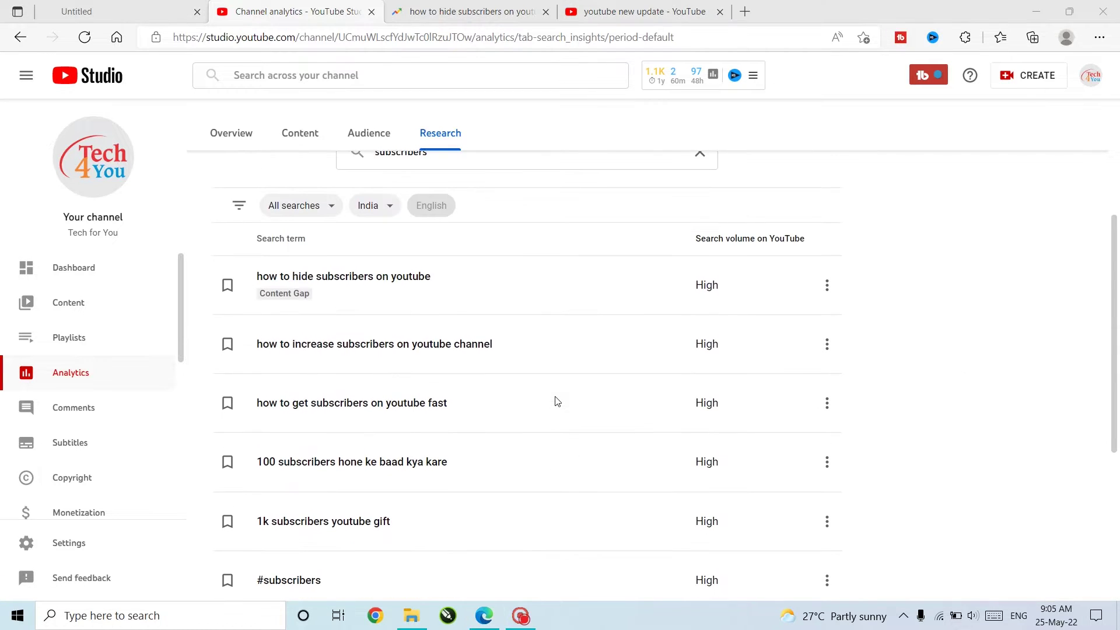
scroll(557, 310, up, 3)
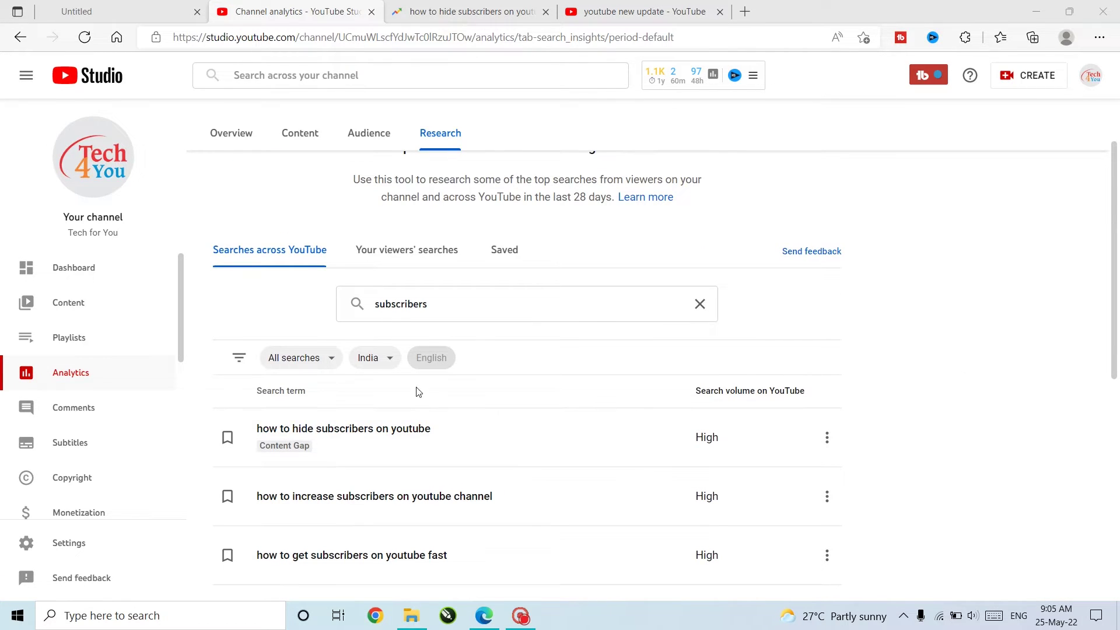
Review the available countries in the geography filter and apply it with India selected.
click(391, 365)
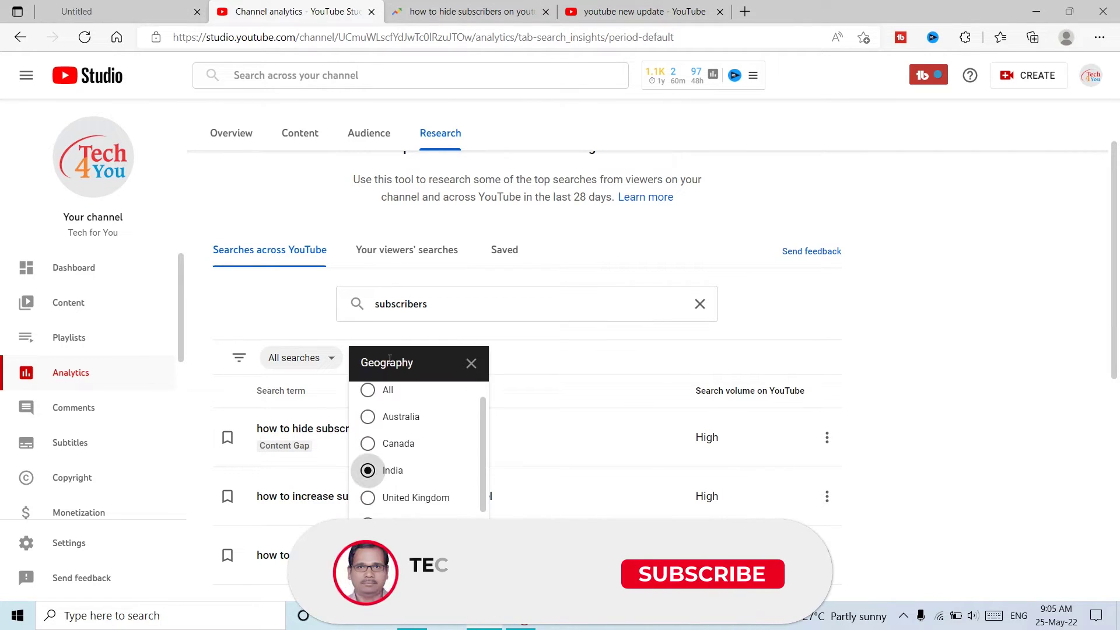
scroll(404, 501, down, 1)
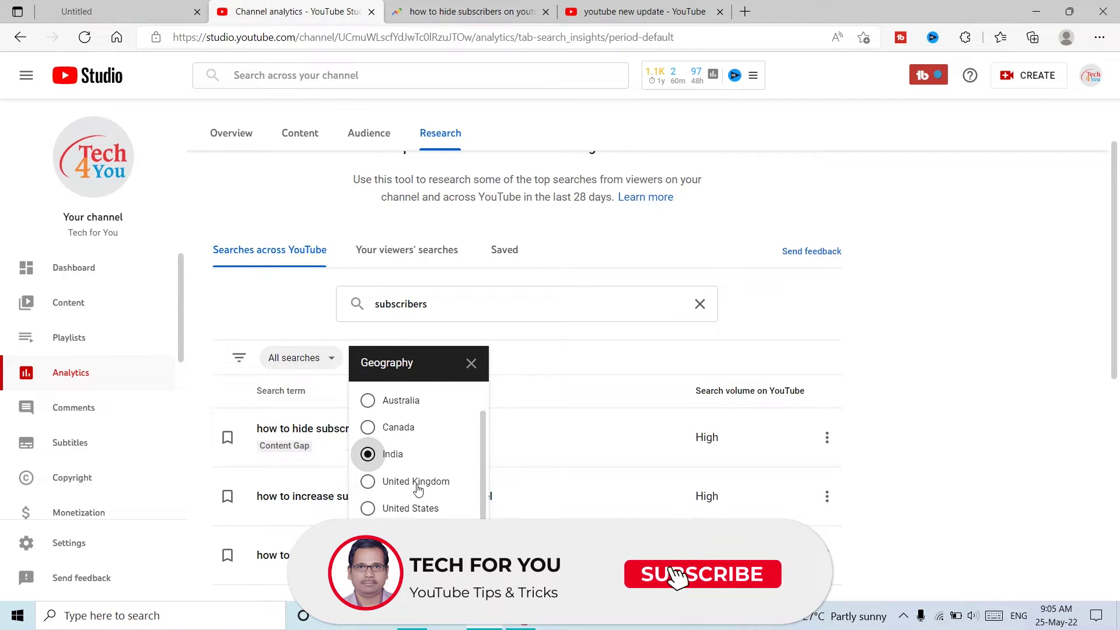
scroll(408, 493, up, 1)
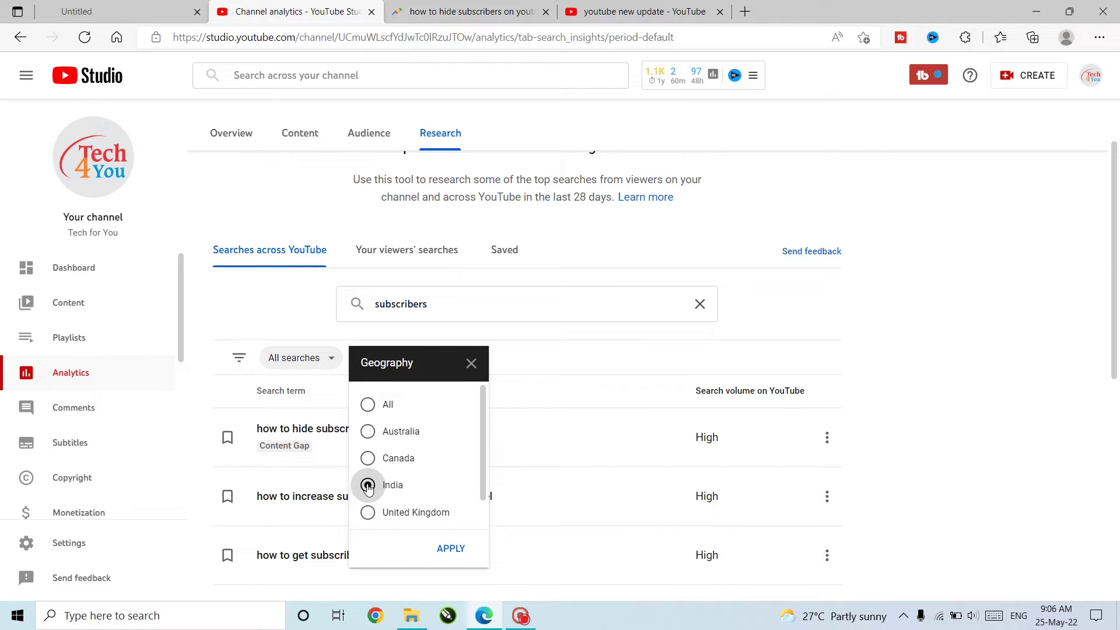
click(450, 550)
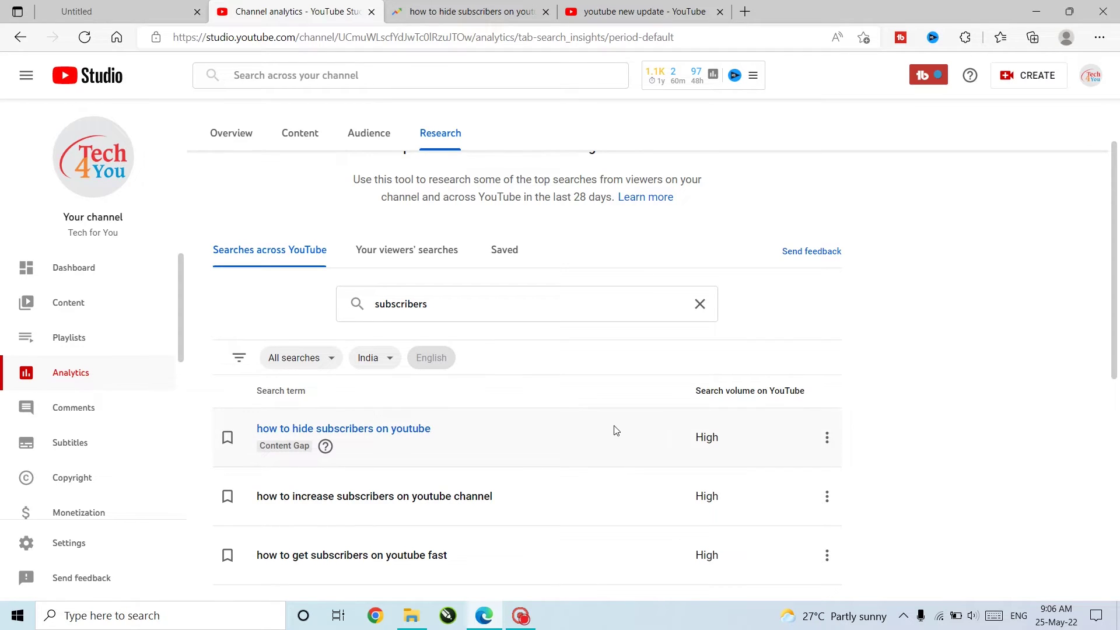
Examine the search volume of the listed terms on all three result pages and return to the first page.
scroll(384, 299, down, 3)
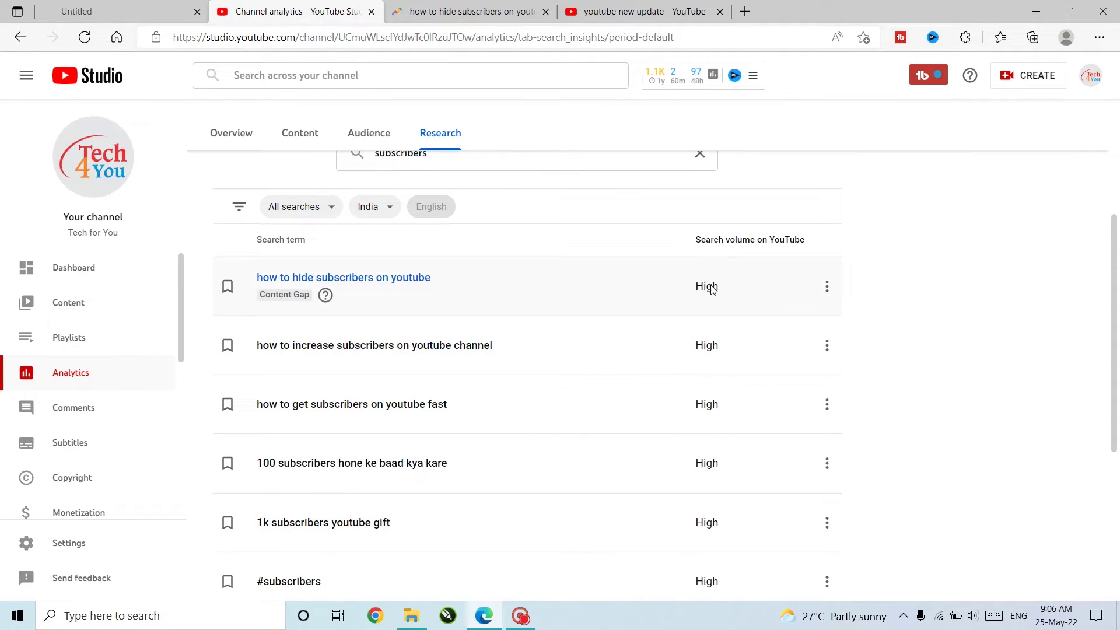
scroll(714, 263, down, 5)
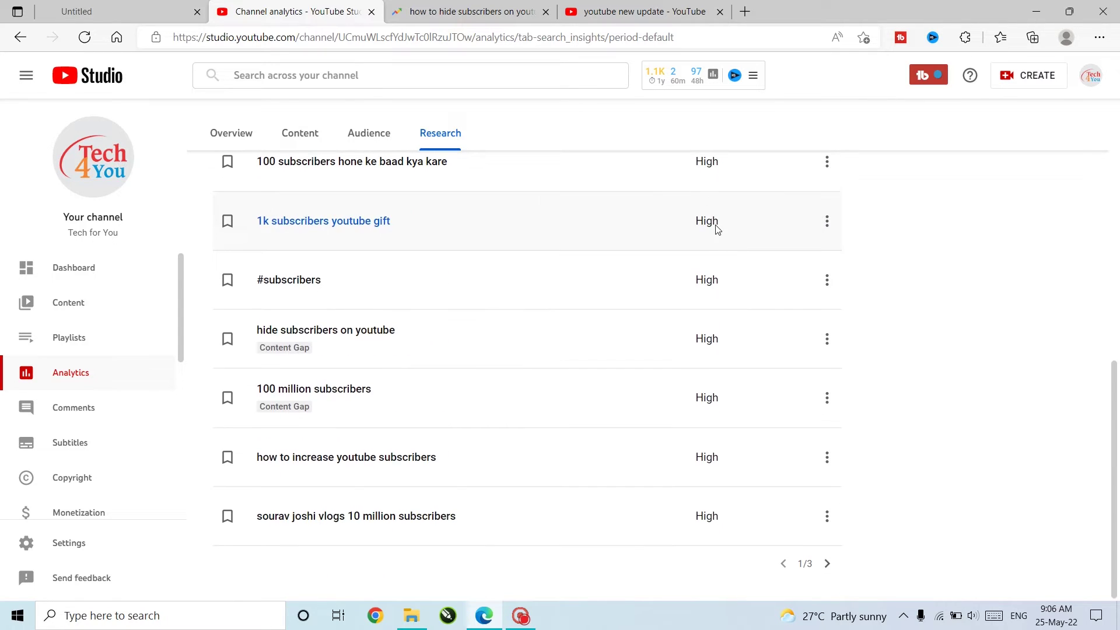
click(827, 564)
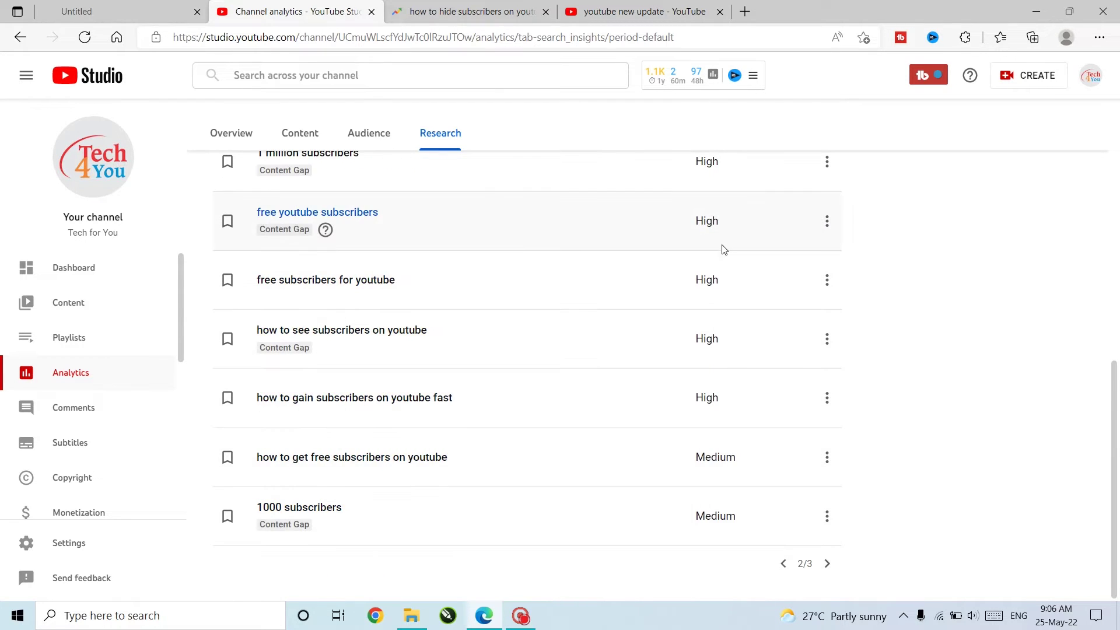
scroll(711, 210, up, 3)
scroll(383, 252, down, 3)
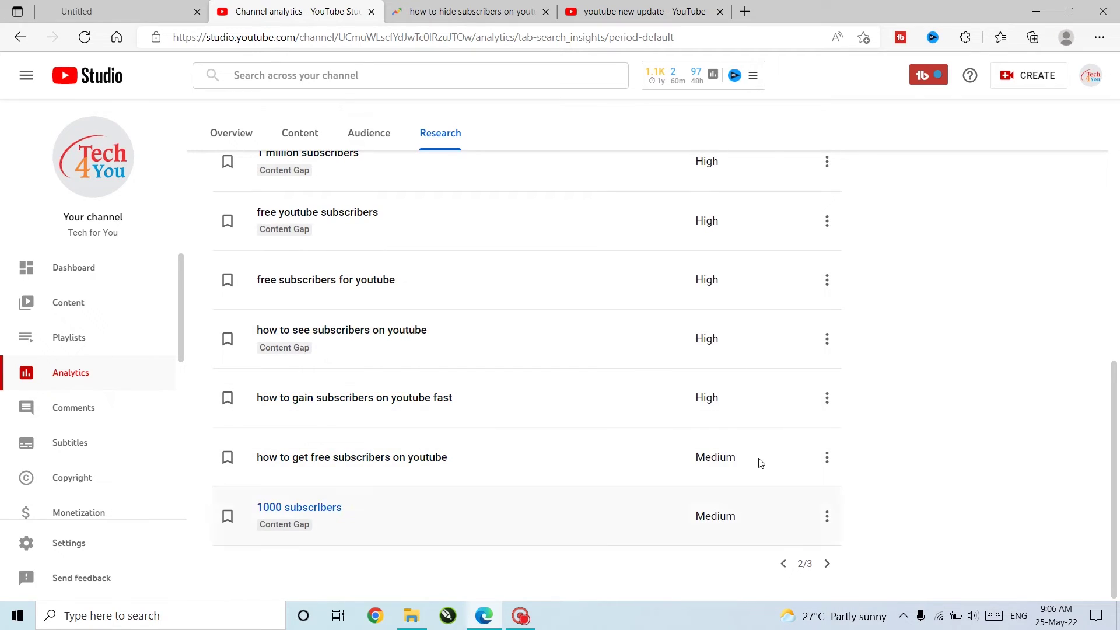
click(828, 564)
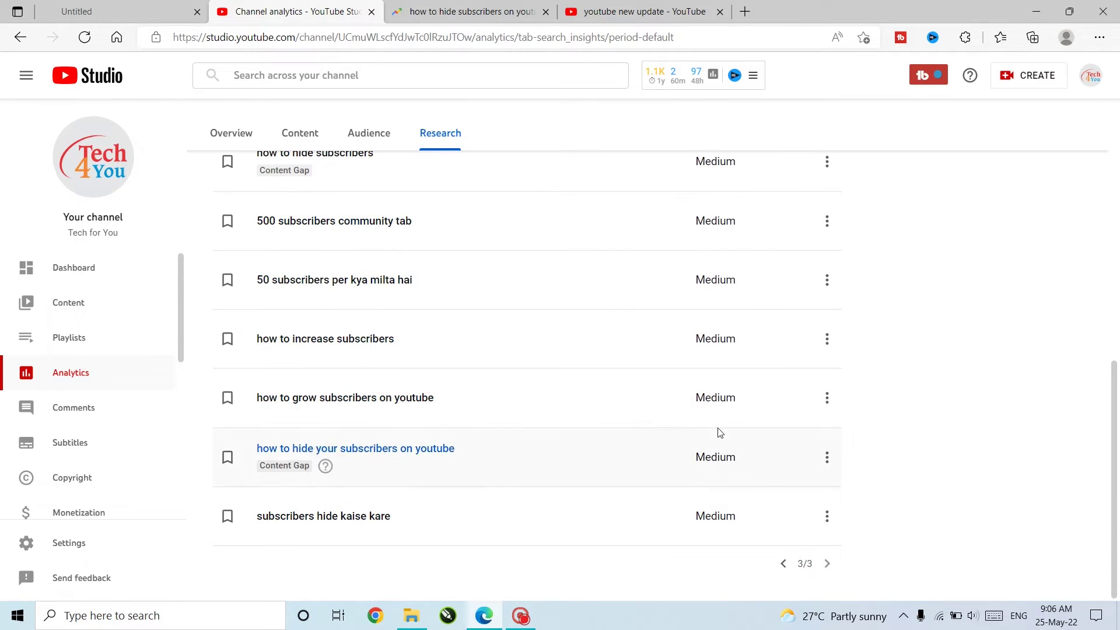
scroll(710, 210, up, 1)
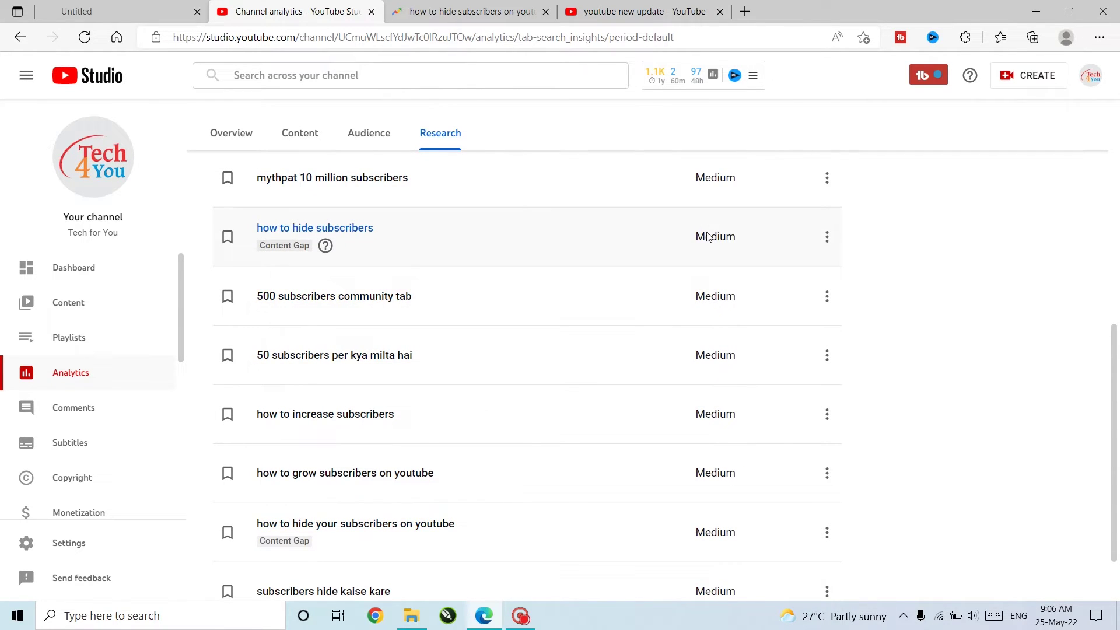
scroll(727, 397, down, 1)
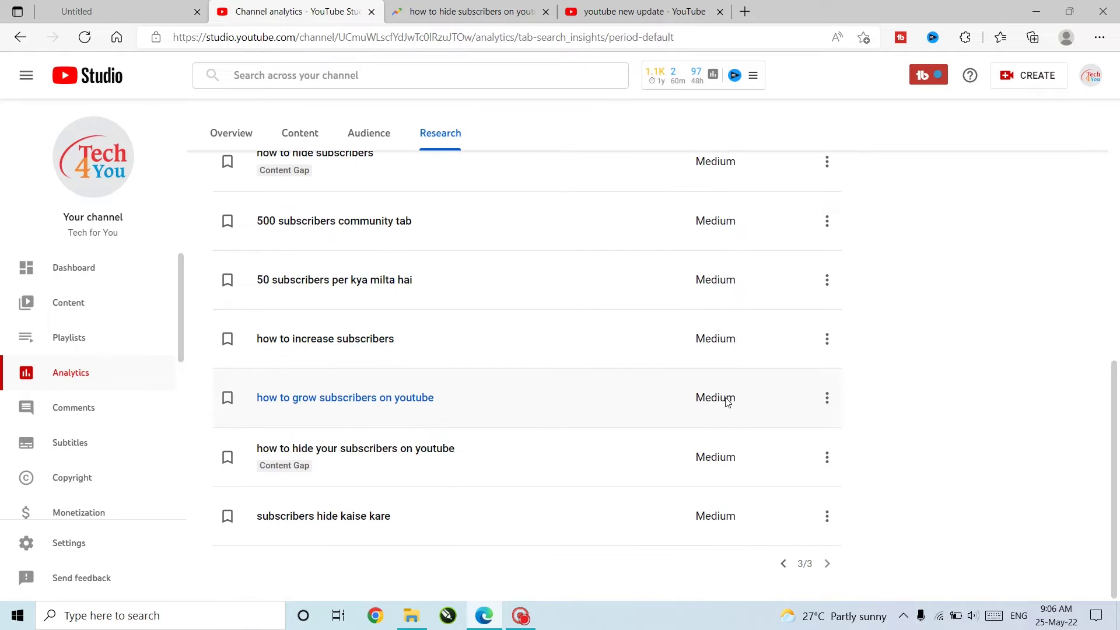
click(782, 564)
click(782, 564)
scroll(744, 389, up, 6)
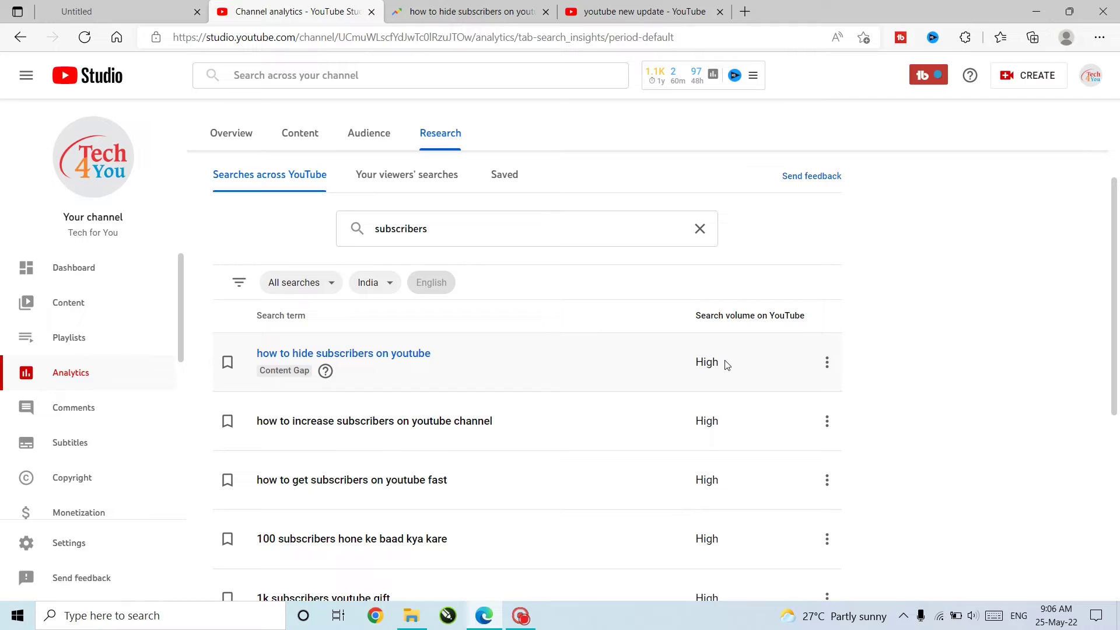
Save the search term "how to hide subscribers on youtube", check it in the saved terms and return to the searches across YouTube.
click(827, 363)
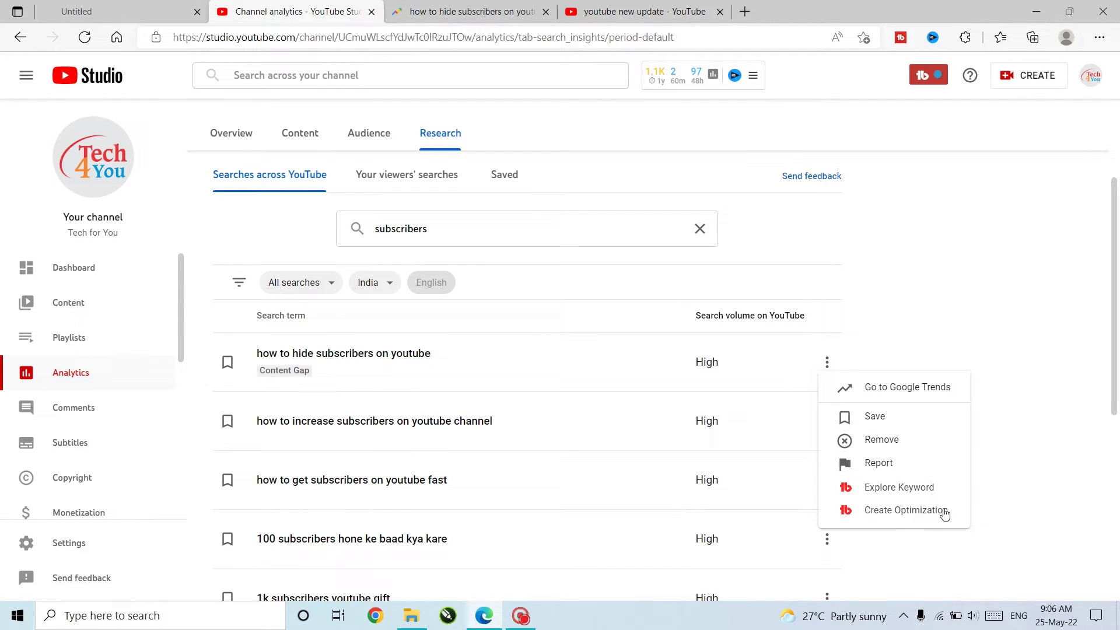
click(903, 424)
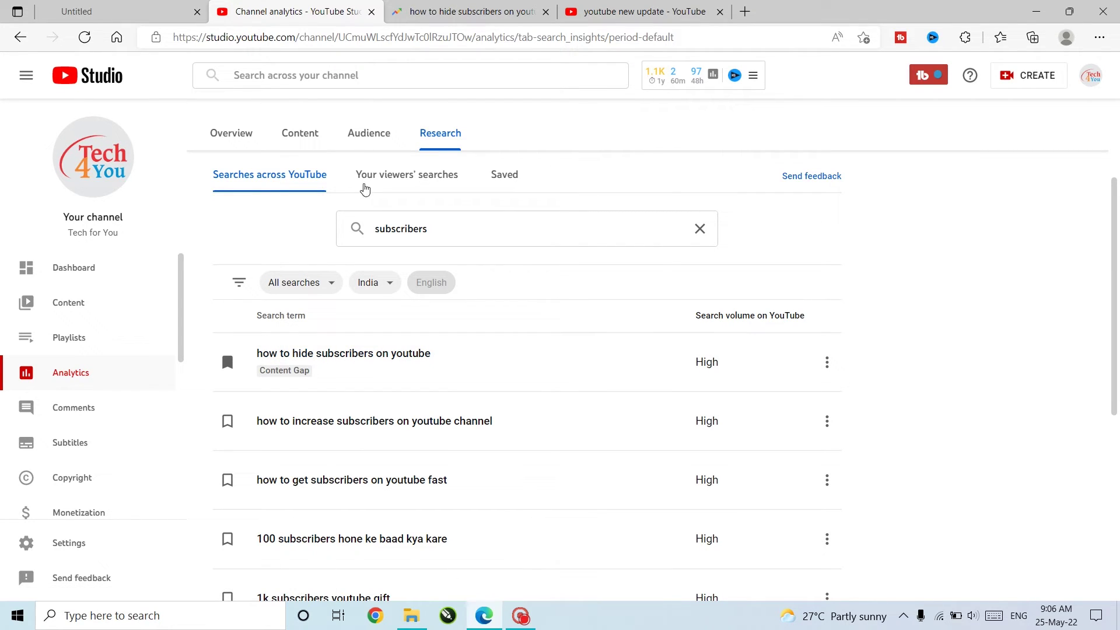
click(519, 179)
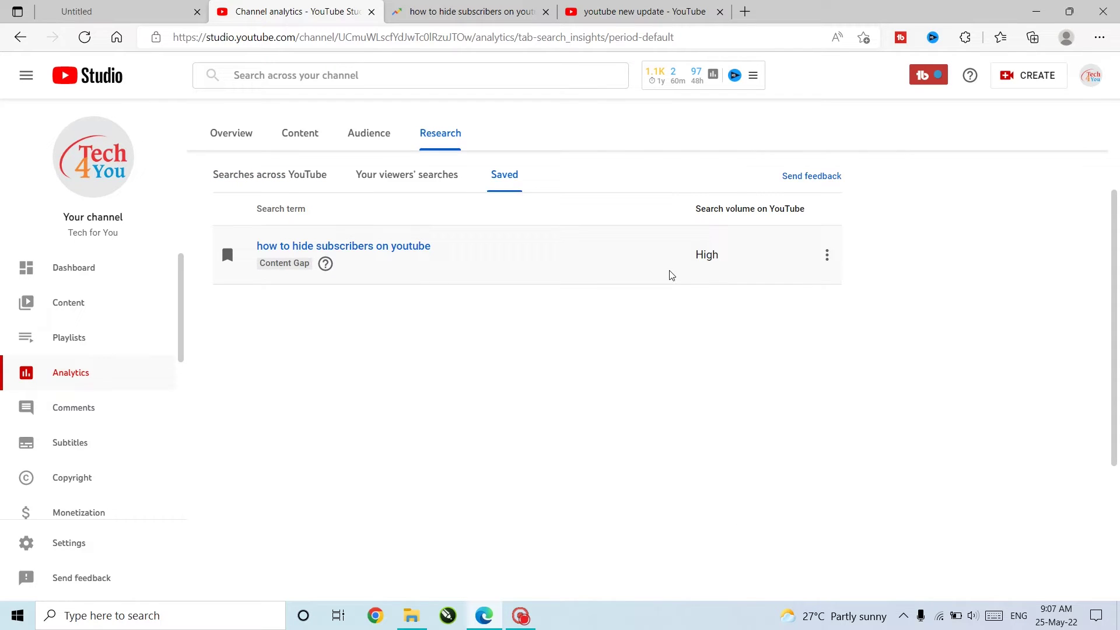
click(290, 177)
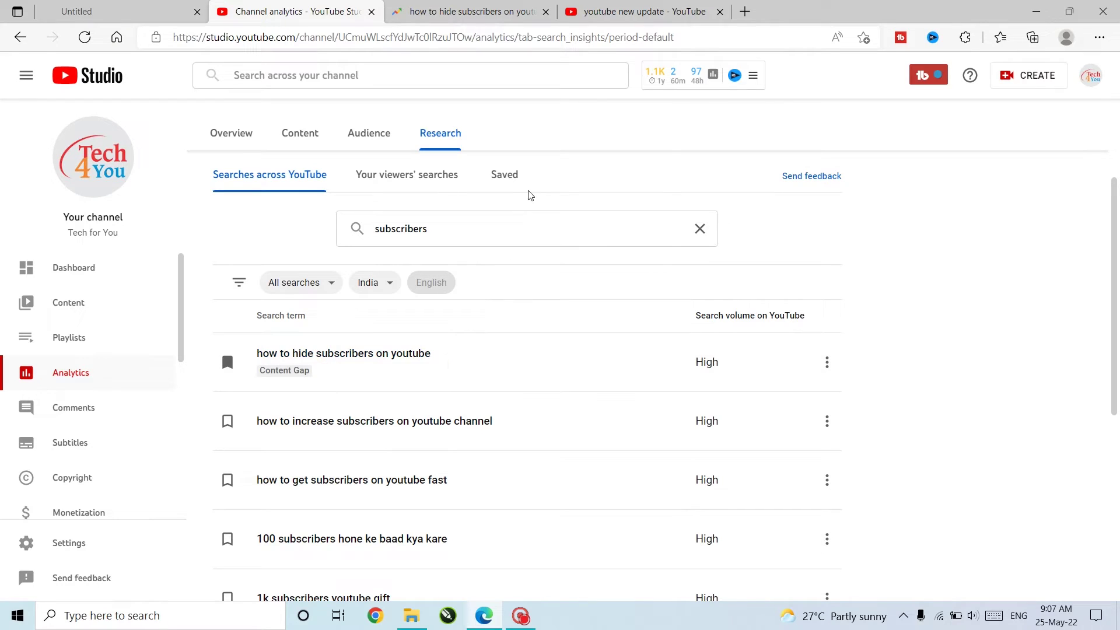
click(506, 177)
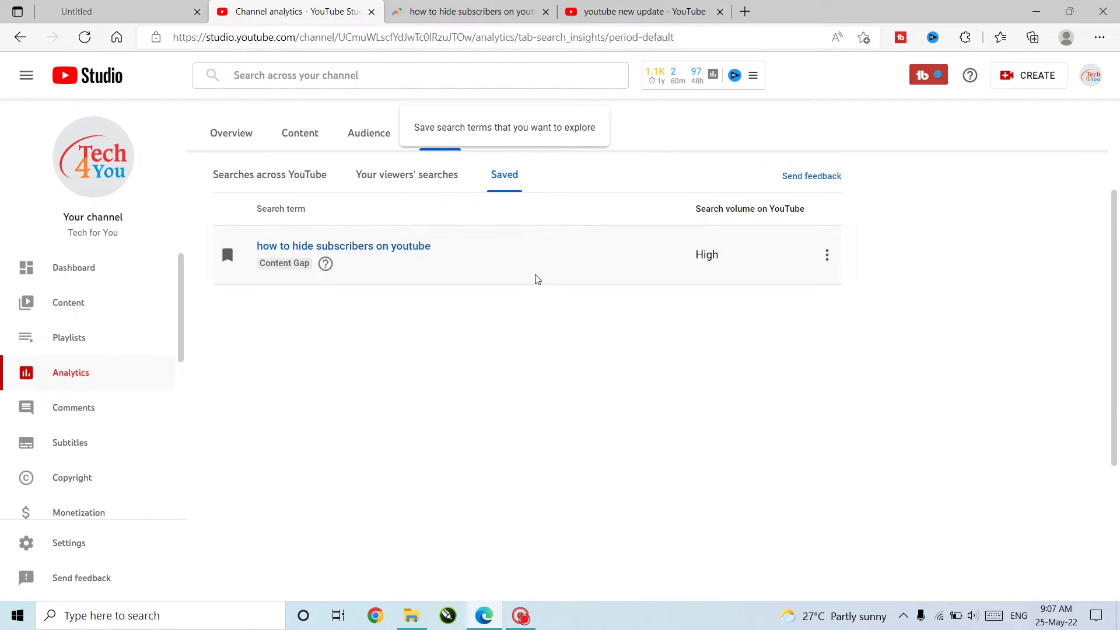
click(260, 182)
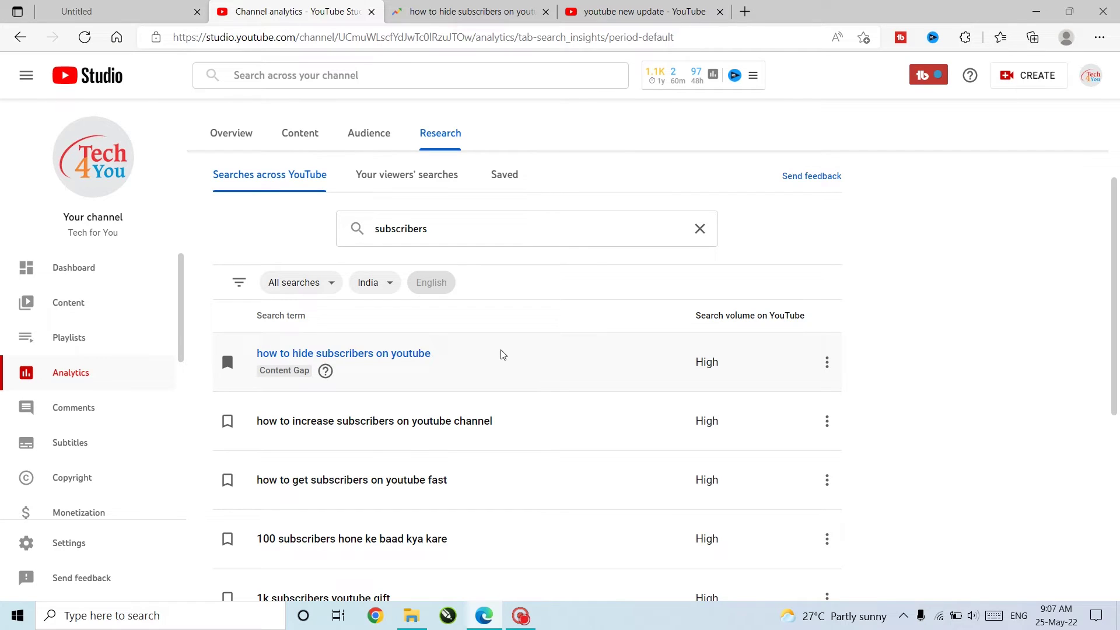
Open the search term "how to increase subscribers on youtube channel" in Google Trends.
scroll(692, 389, down, 3)
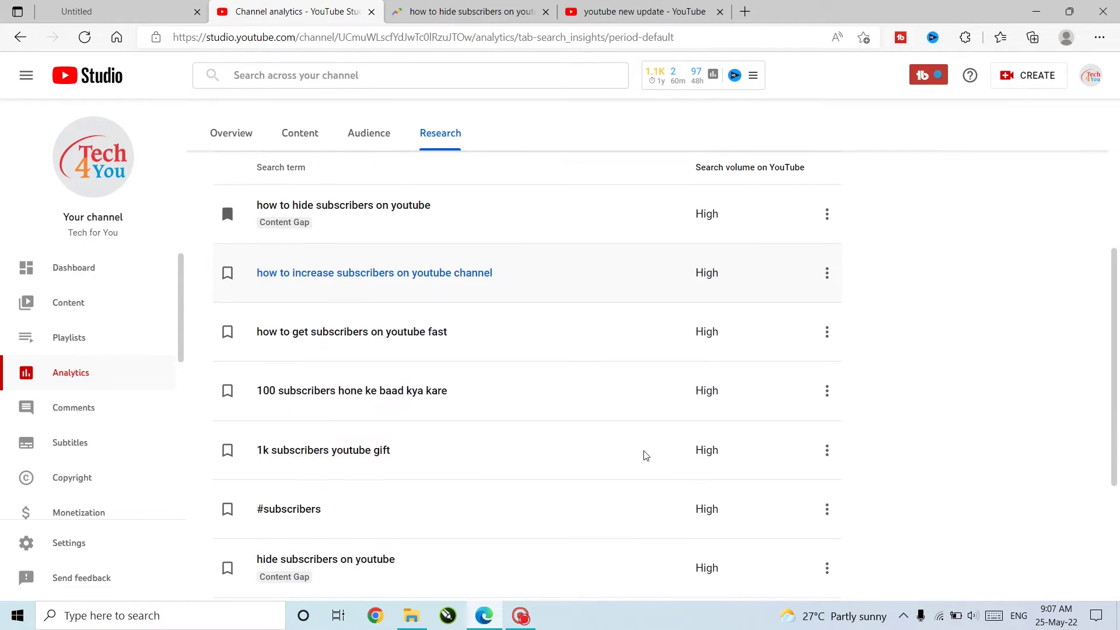
click(827, 270)
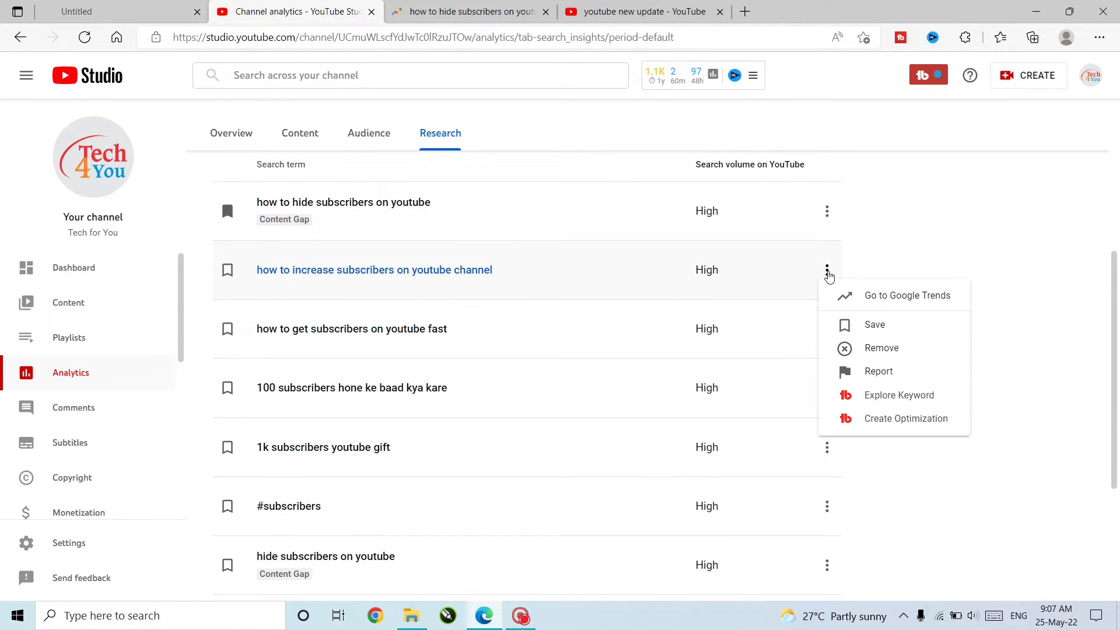
click(898, 296)
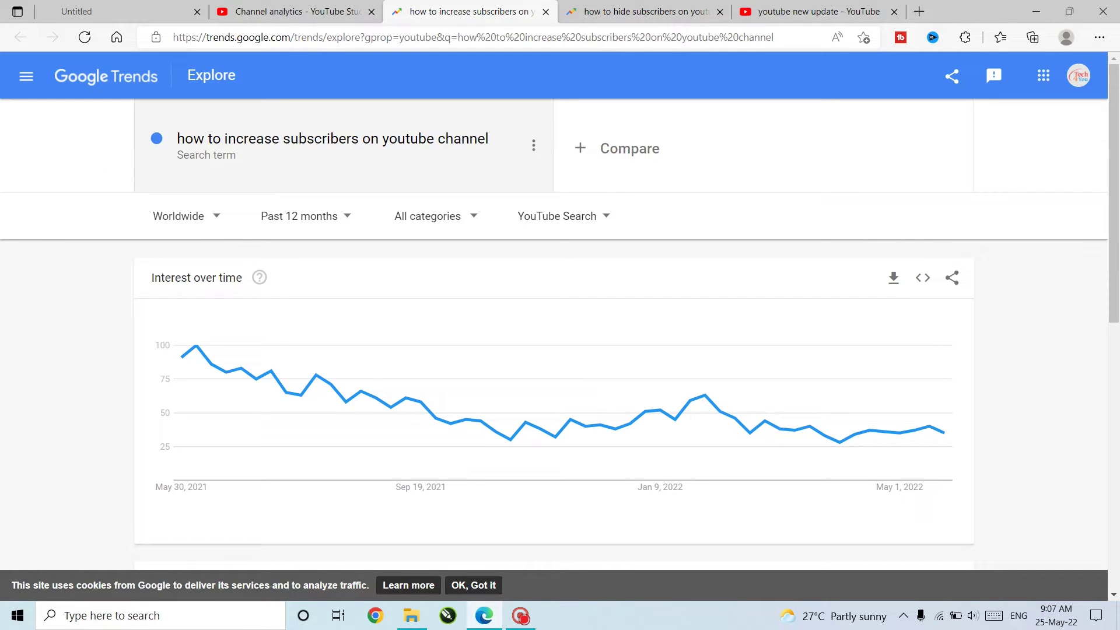
Set the time range of the "how to increase subscribers on youtube channel" trend to Past hour.
click(393, 140)
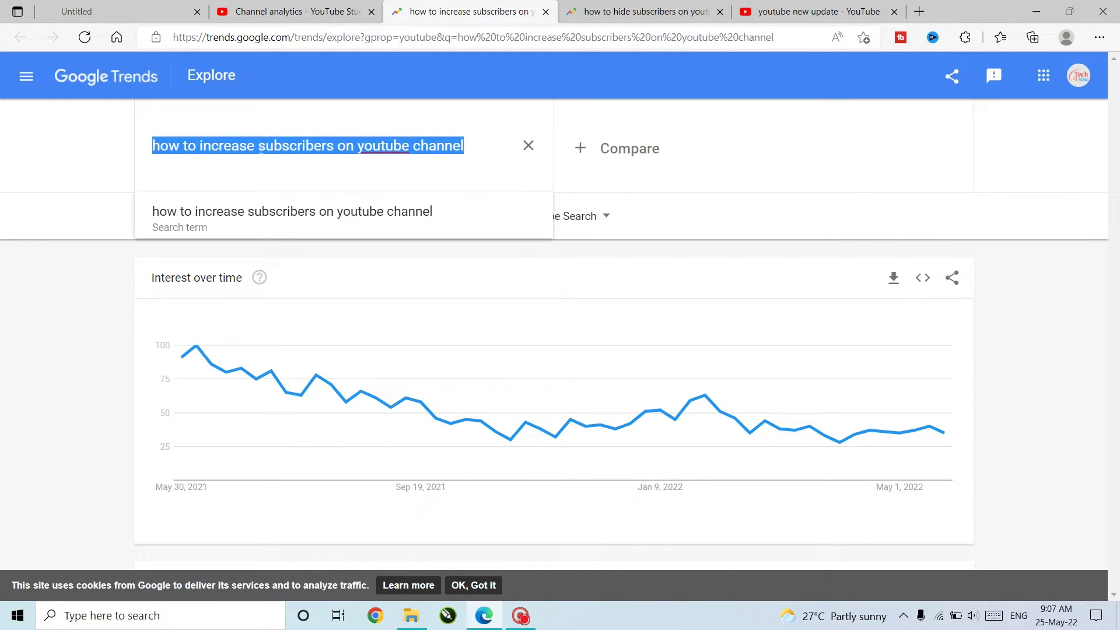
click(202, 211)
click(309, 218)
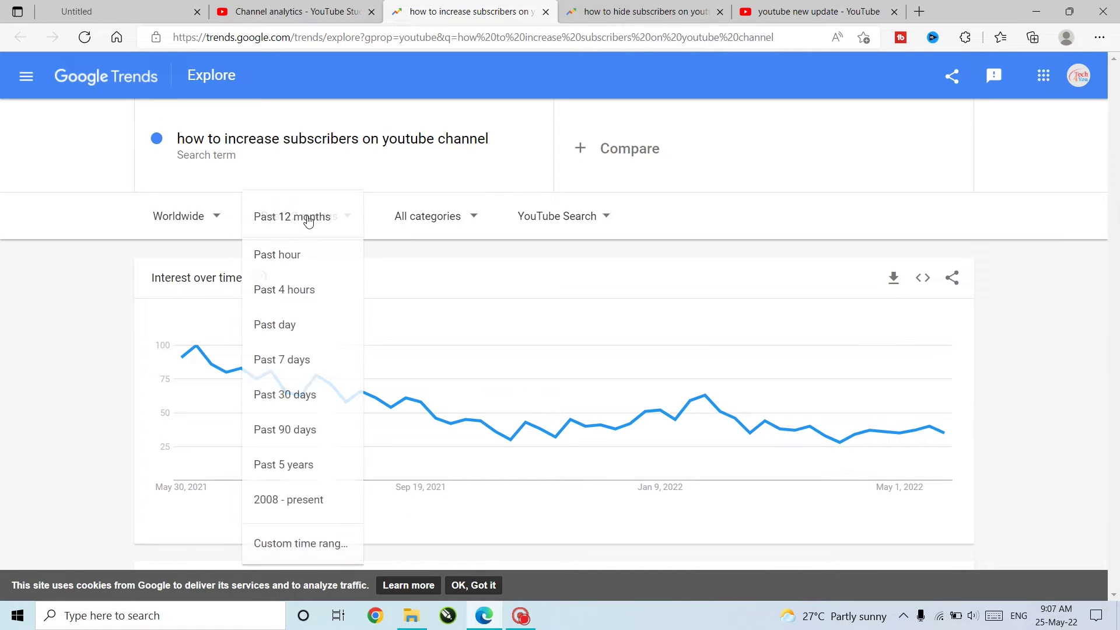
click(301, 259)
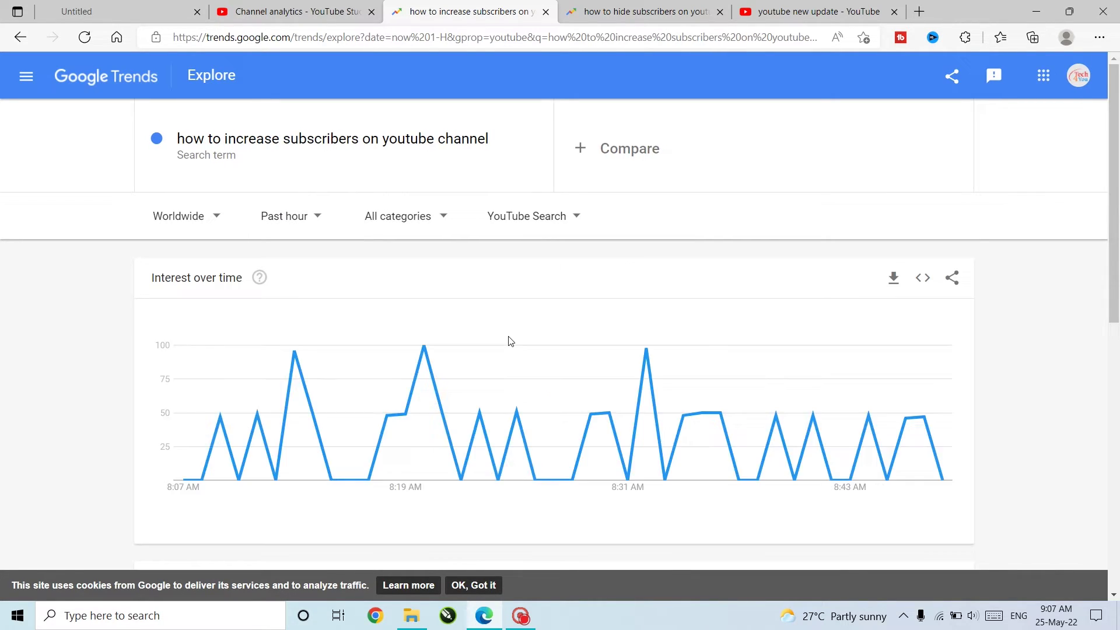
Set the region of the "how to increase subscribers on youtube channel" trend to India and check the Past hour interest there.
scroll(510, 347, down, 1)
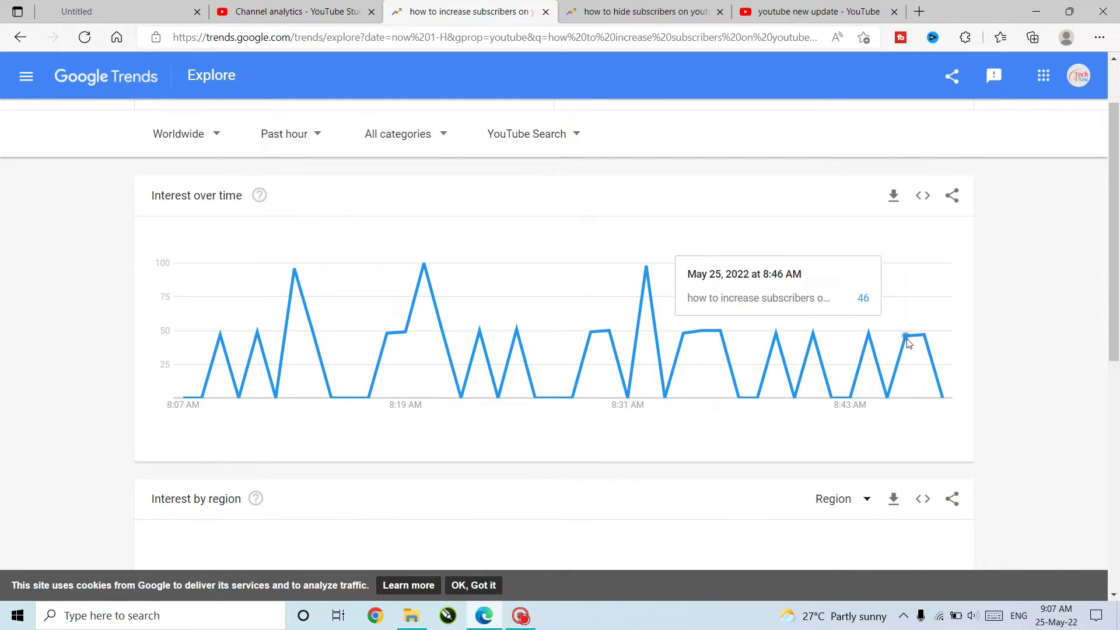
click(287, 137)
click(198, 135)
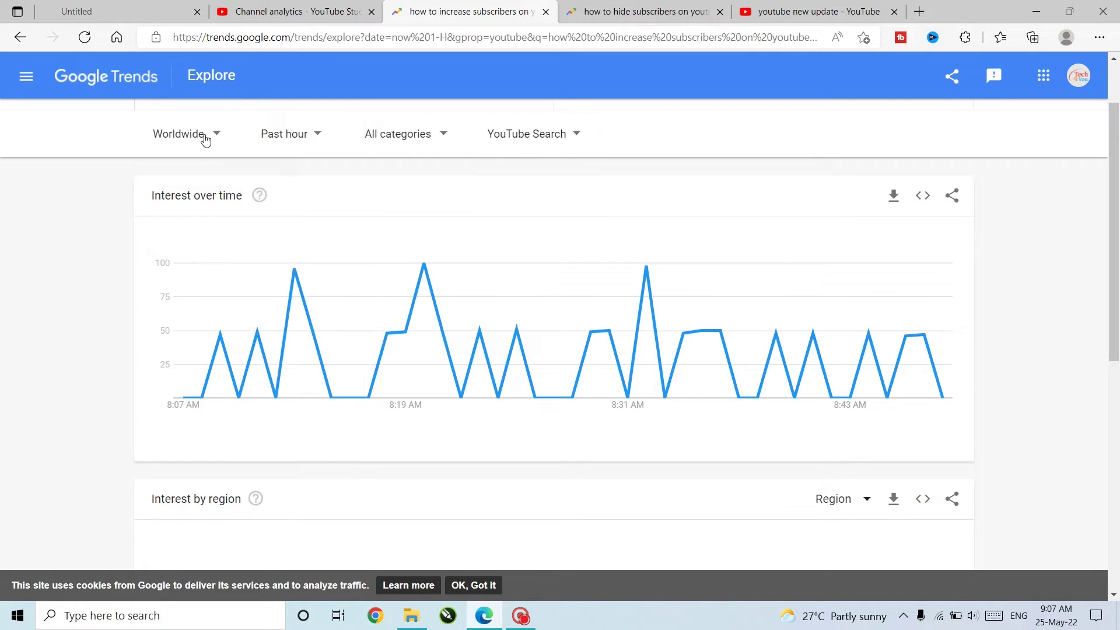
click(205, 137)
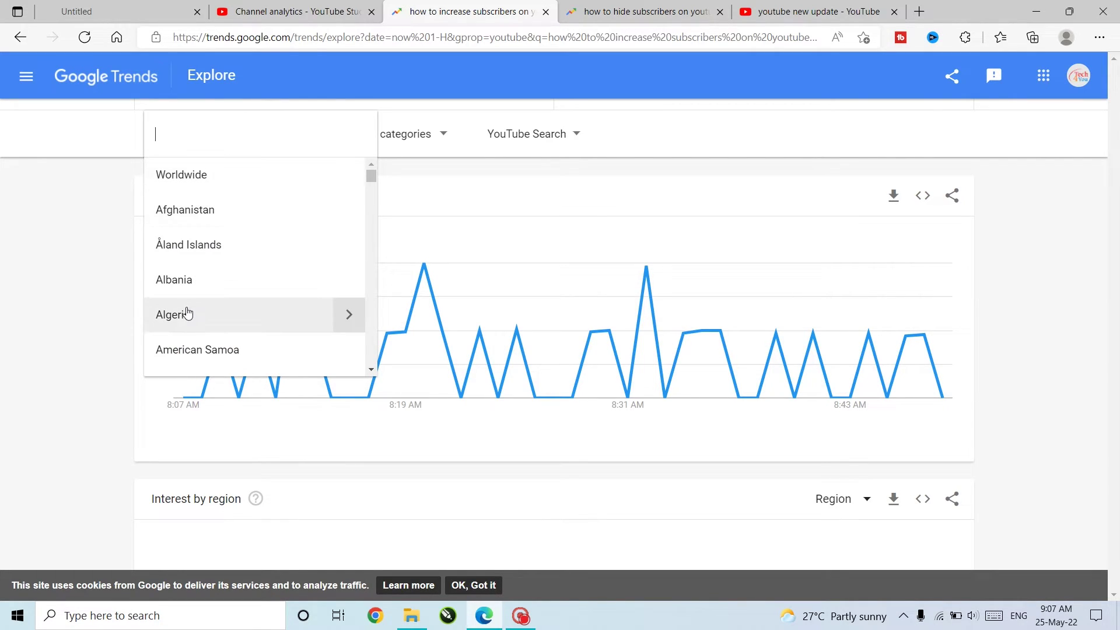
text(i)
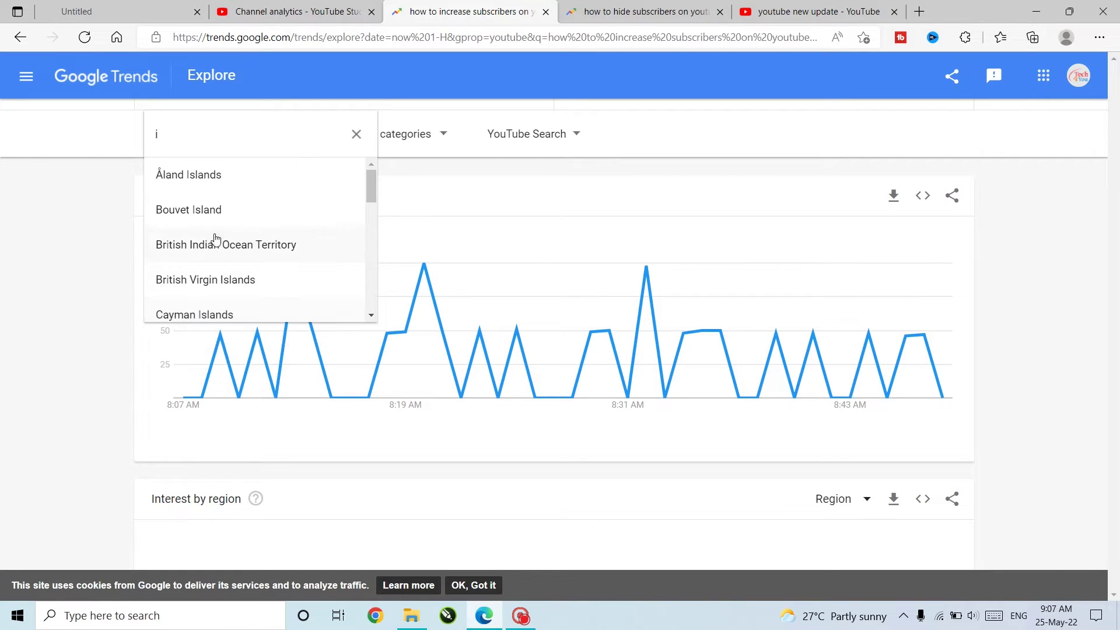
scroll(218, 228, down, 2)
scroll(216, 220, up, 2)
text(ni)
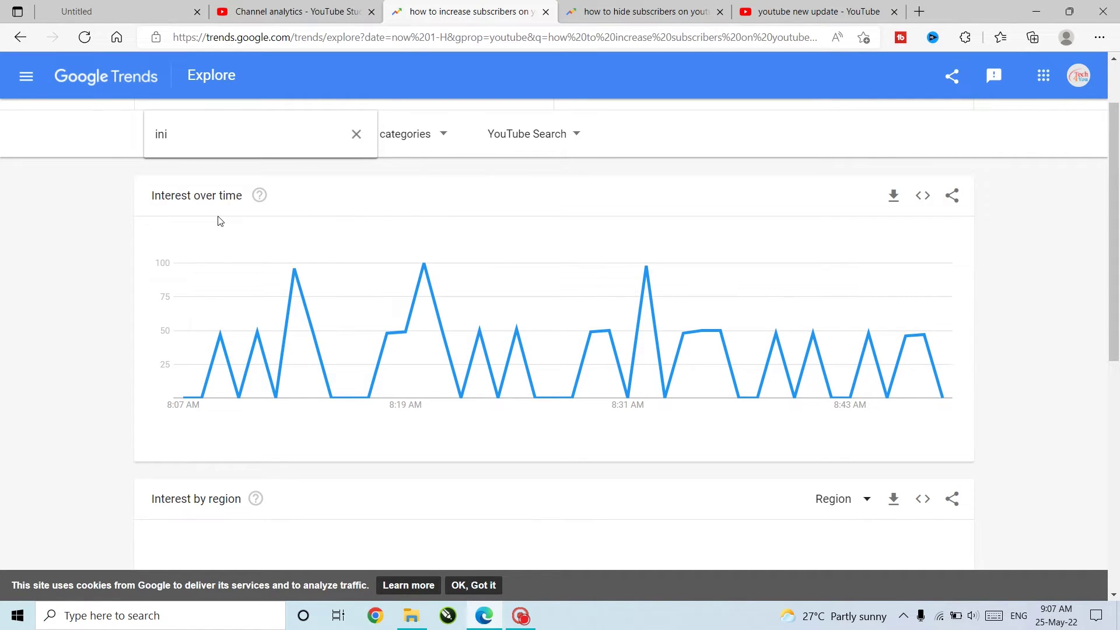
key(BackSpace)
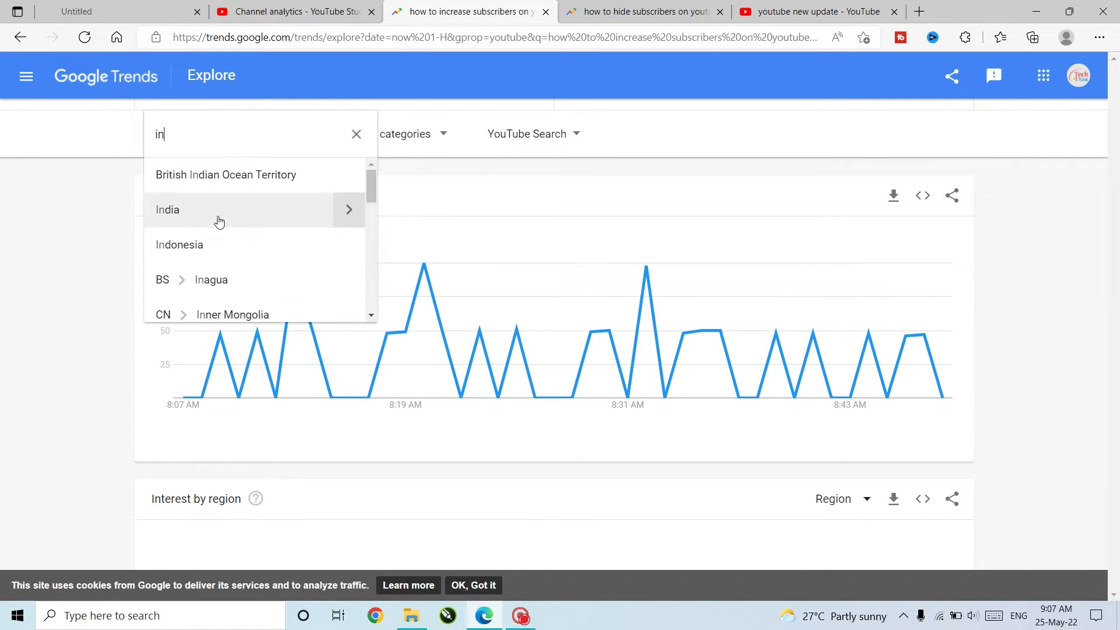
text(di)
click(218, 222)
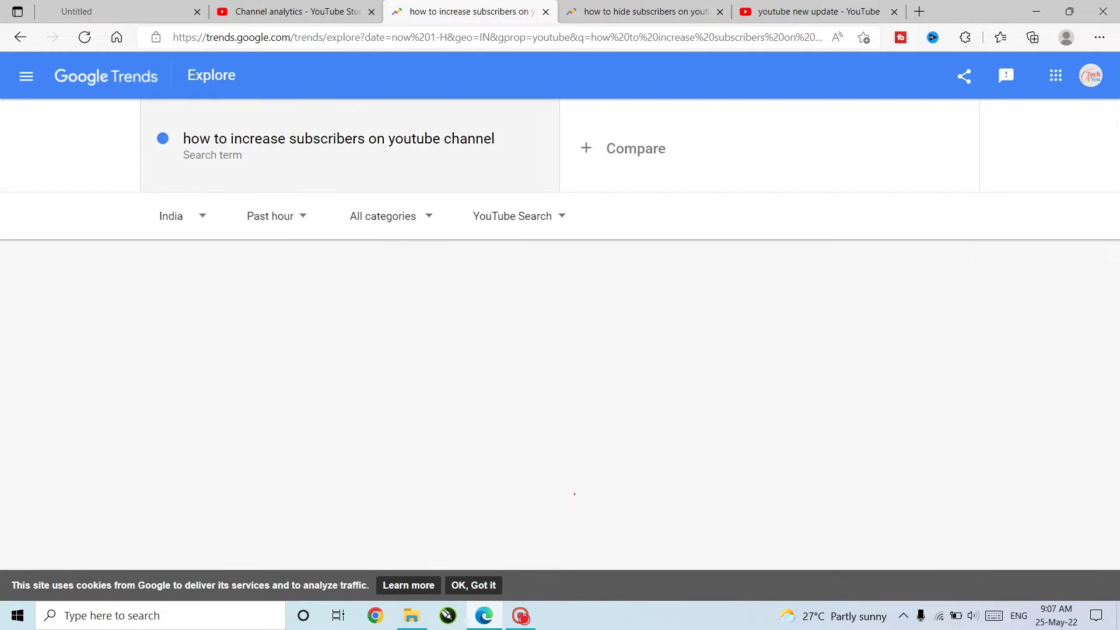
scroll(338, 280, down, 3)
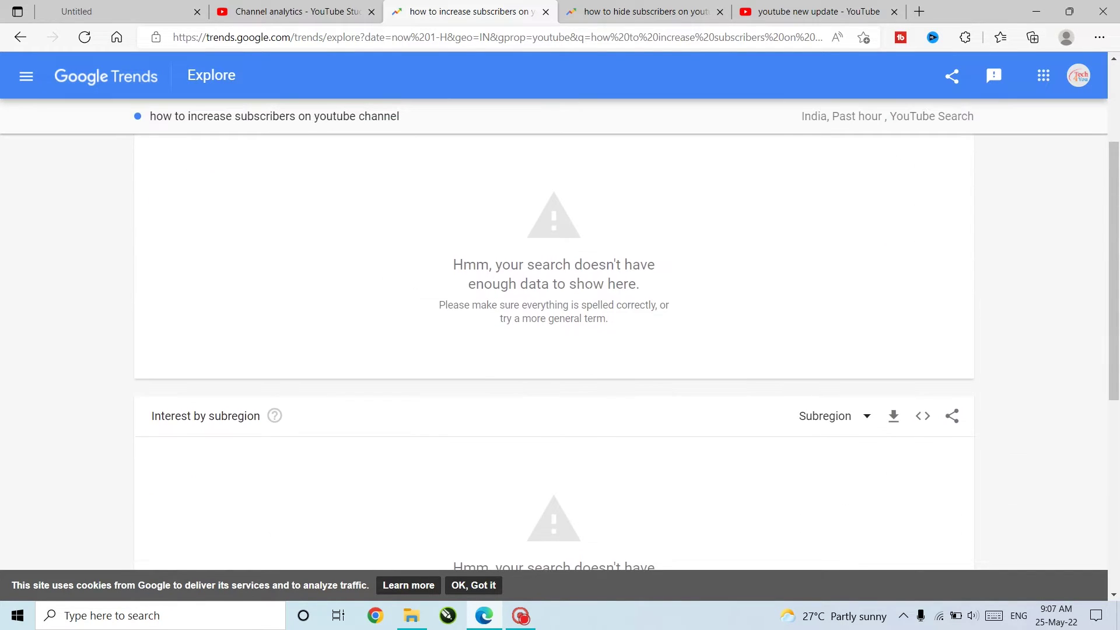
scroll(560, 320, up, 3)
Set the time range of the India trend to Past day and examine the peaks in interest over time.
click(296, 217)
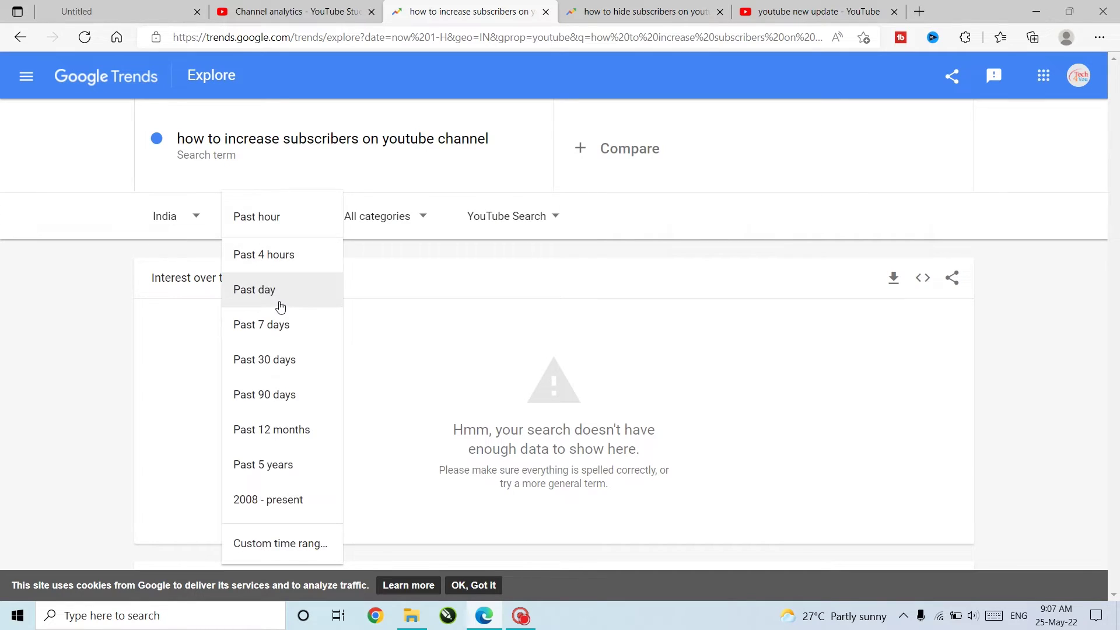
click(278, 292)
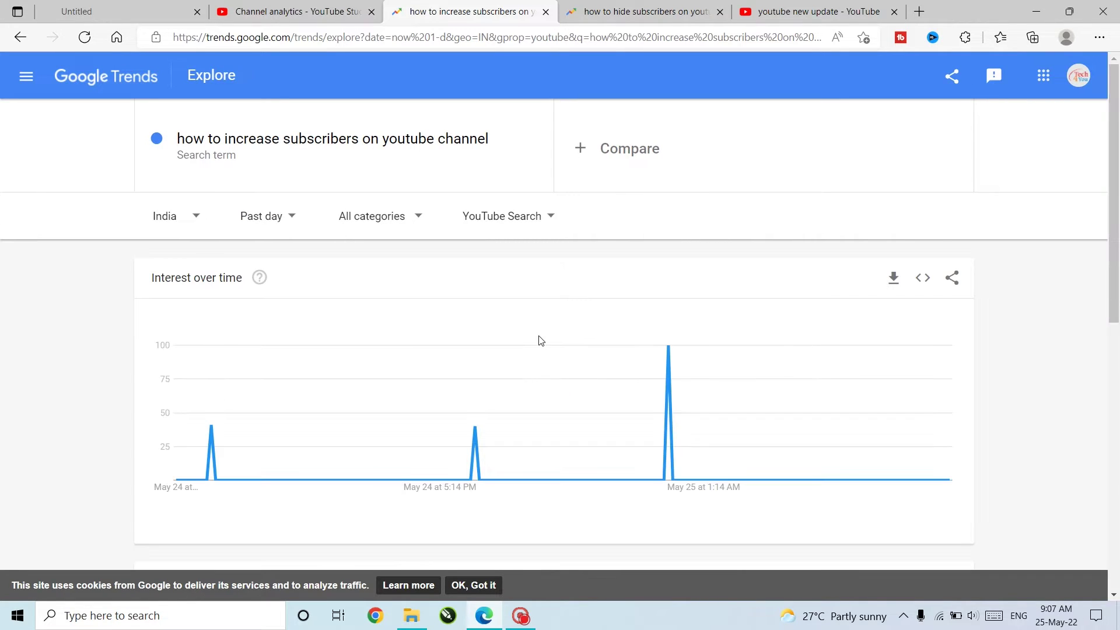
scroll(537, 340, down, 1)
mouse_move(676, 275)
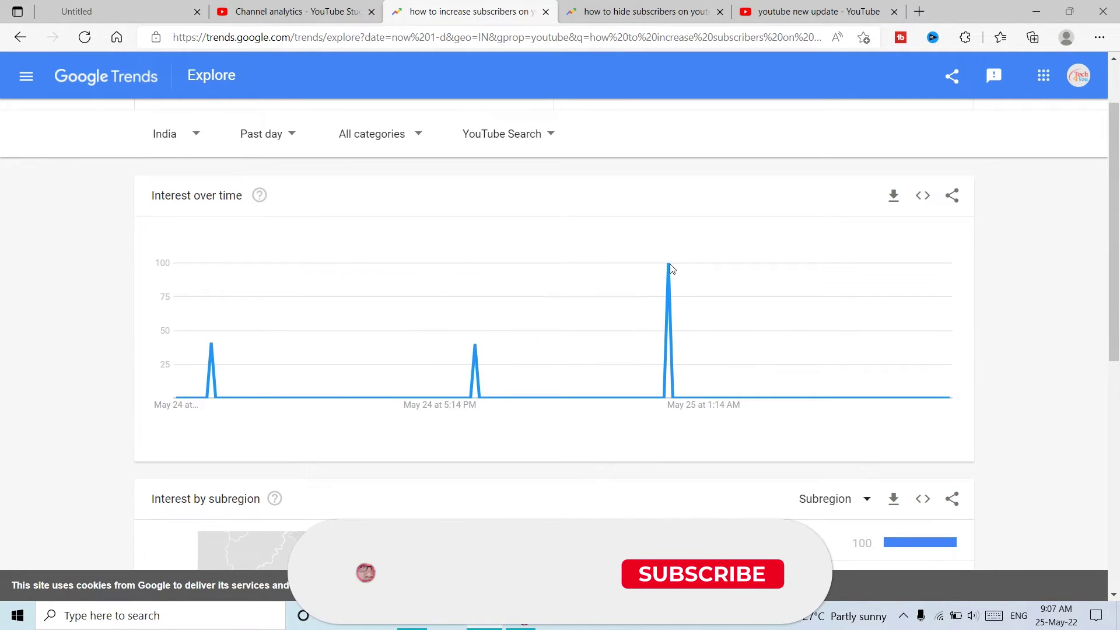
scroll(270, 208, up, 1)
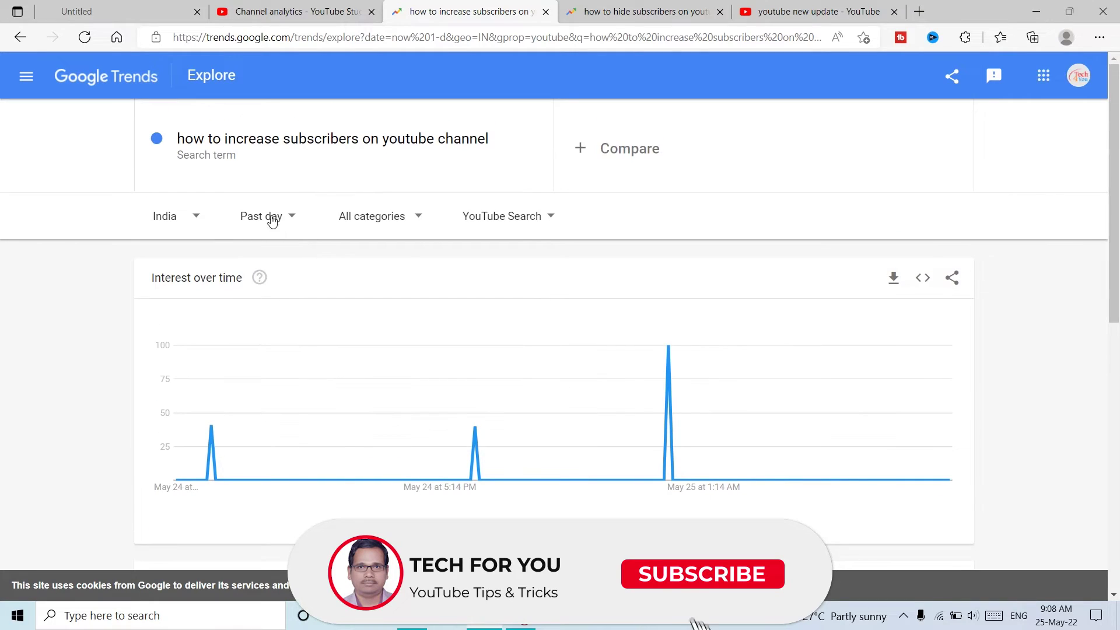
Set the time range to Past 30 days and review the term's interest over time, interest by subregion and related topics.
click(270, 215)
click(284, 362)
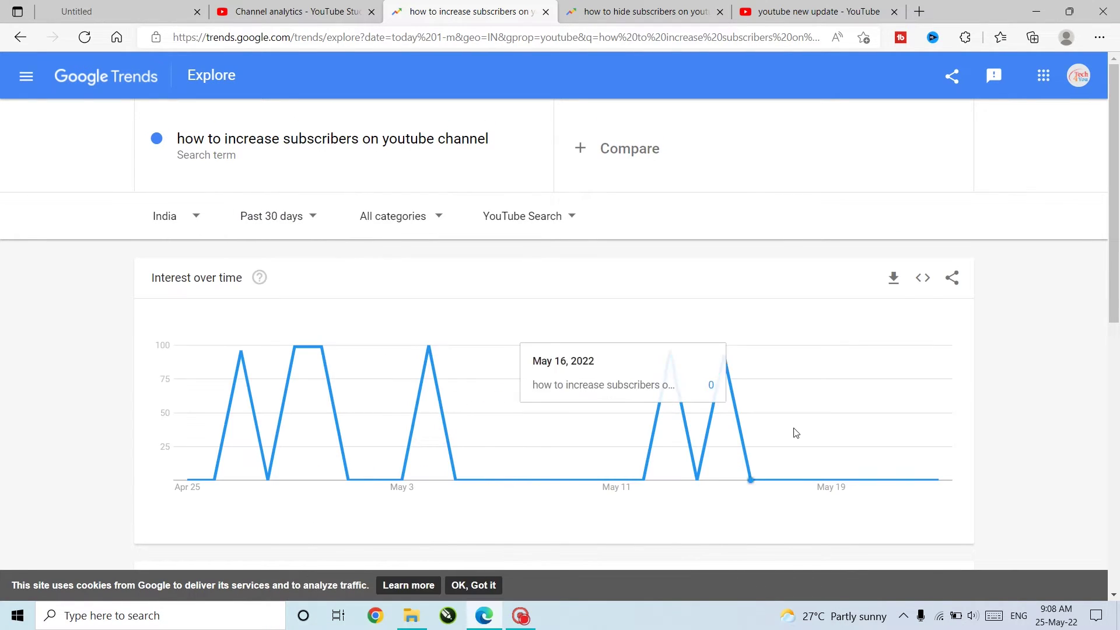
scroll(869, 405, down, 2)
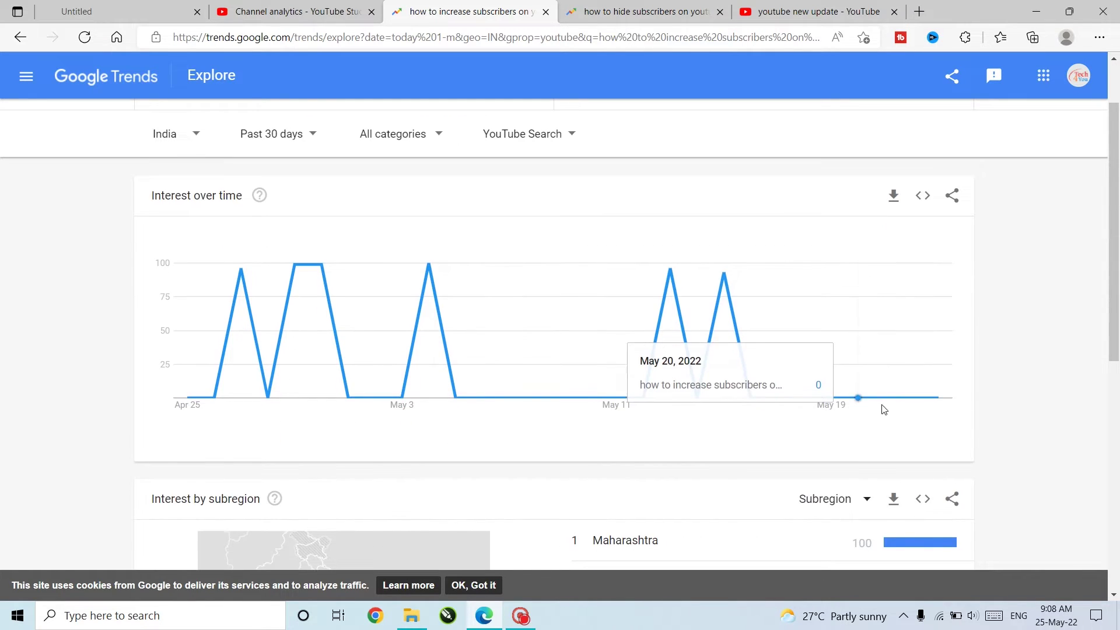
scroll(833, 393, down, 6)
scroll(832, 392, up, 6)
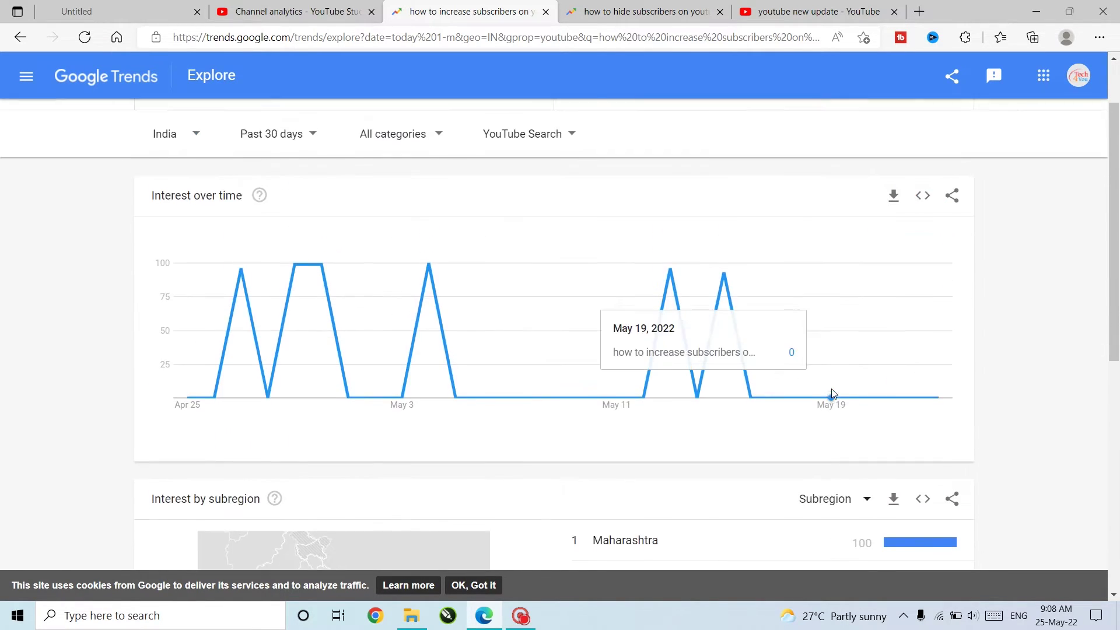
scroll(832, 392, down, 5)
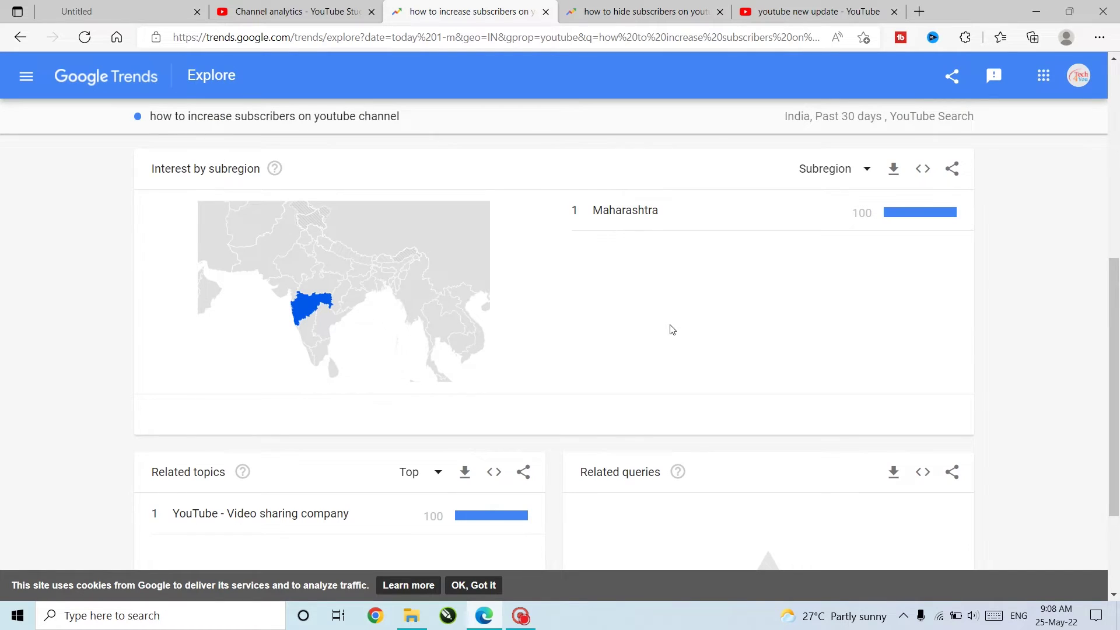
scroll(672, 330, down, 3)
Switch back to YouTube Studio's Research page and show the searches made by the channel's own viewers.
click(242, 7)
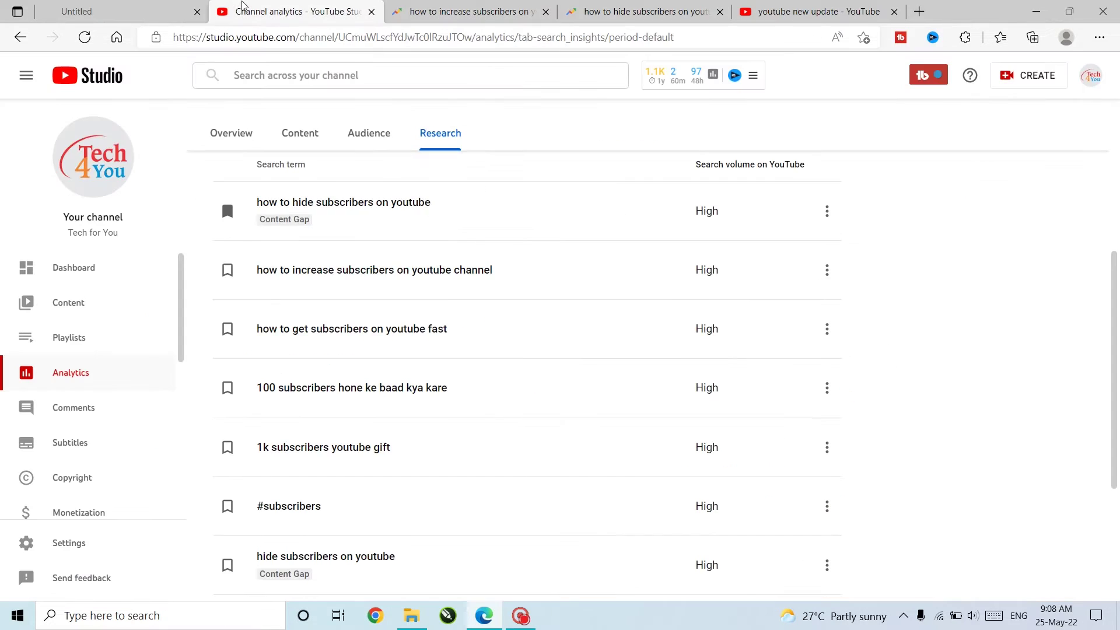
scroll(550, 358, up, 2)
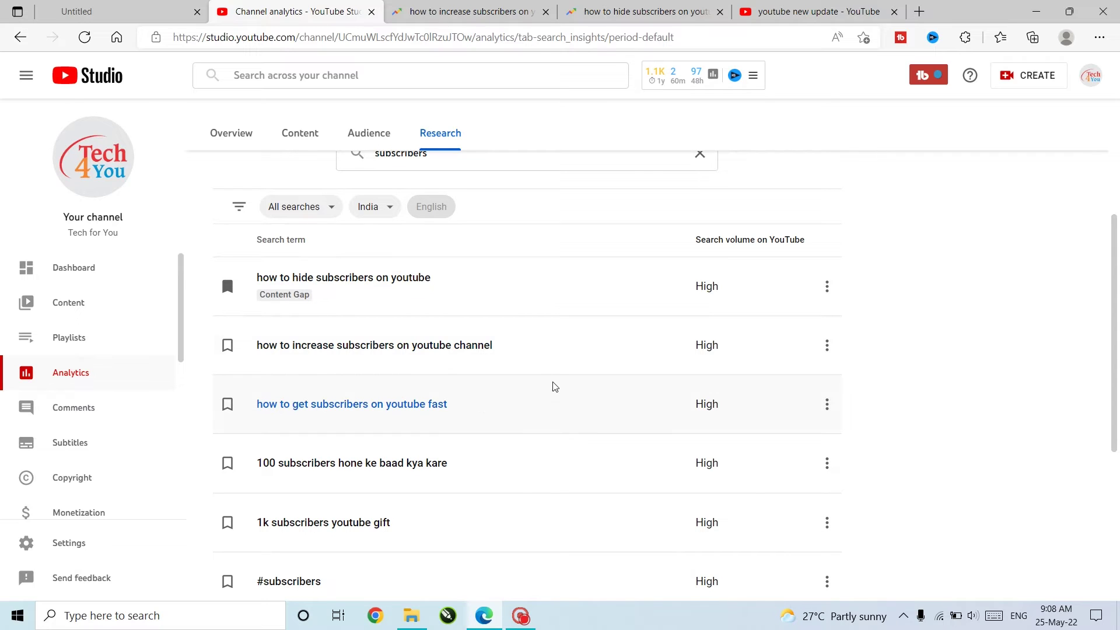
scroll(719, 375, up, 3)
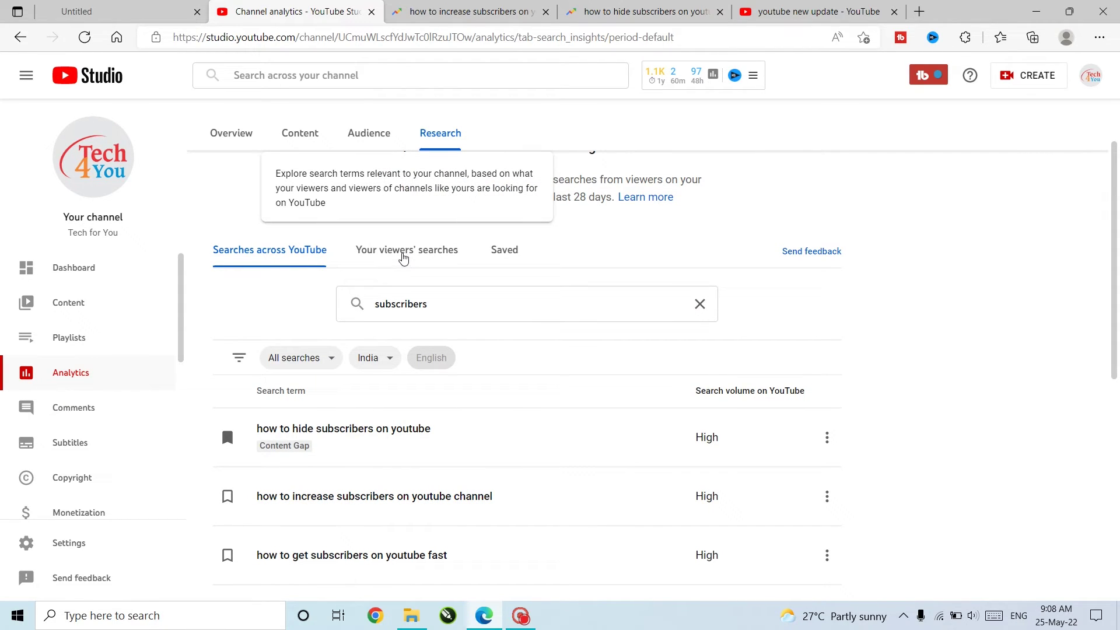
click(403, 259)
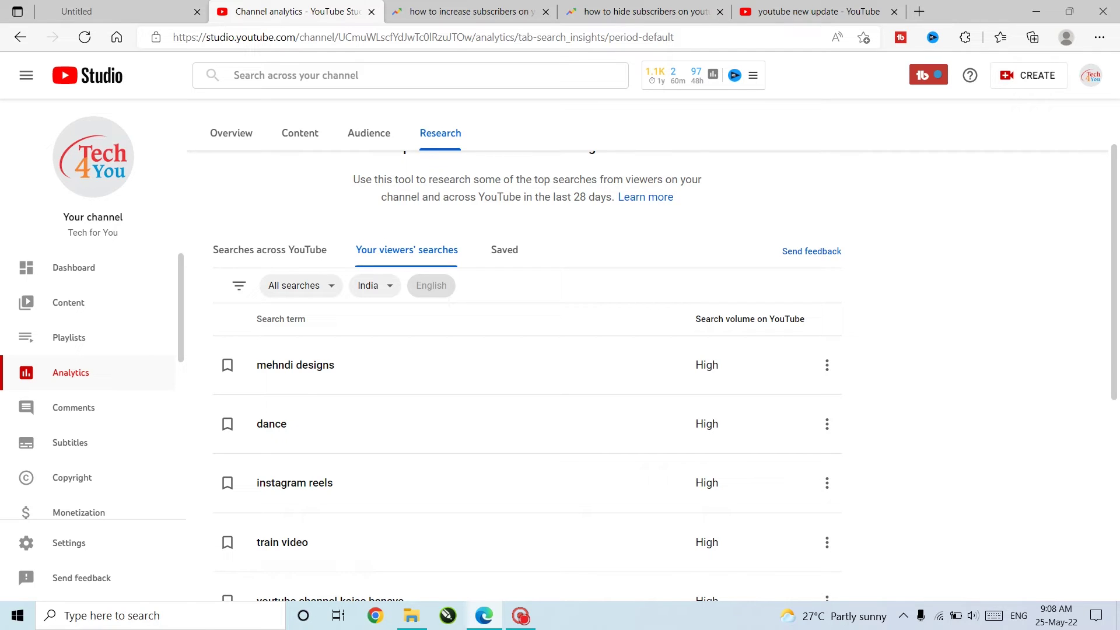
Examine the first page of viewers' search terms for India and the search volume of each term.
scroll(383, 310, down, 3)
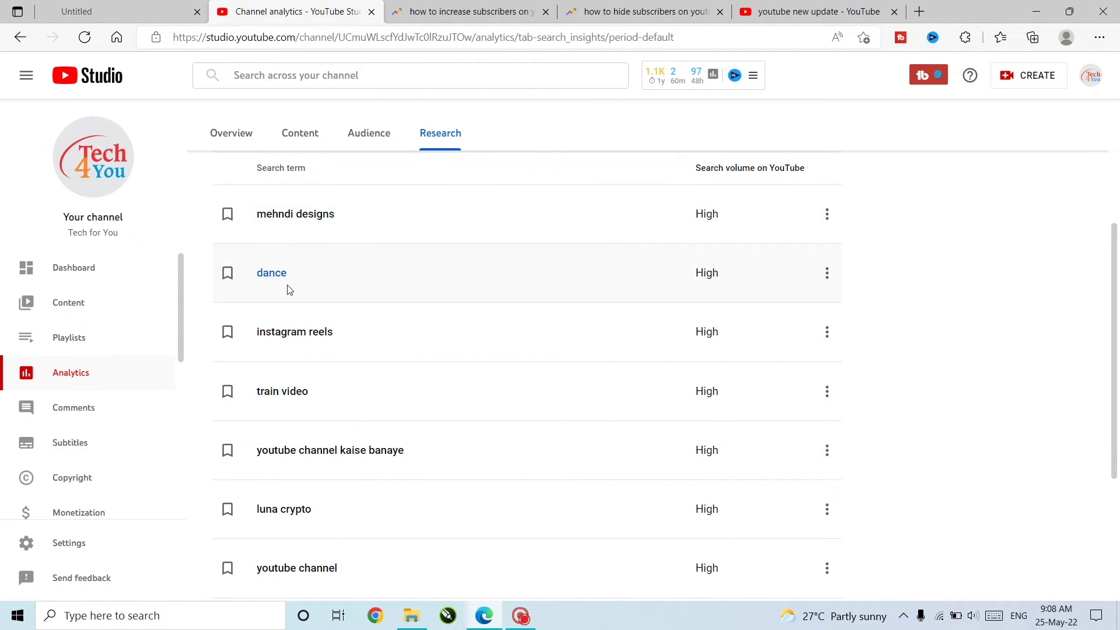
scroll(297, 395, down, 3)
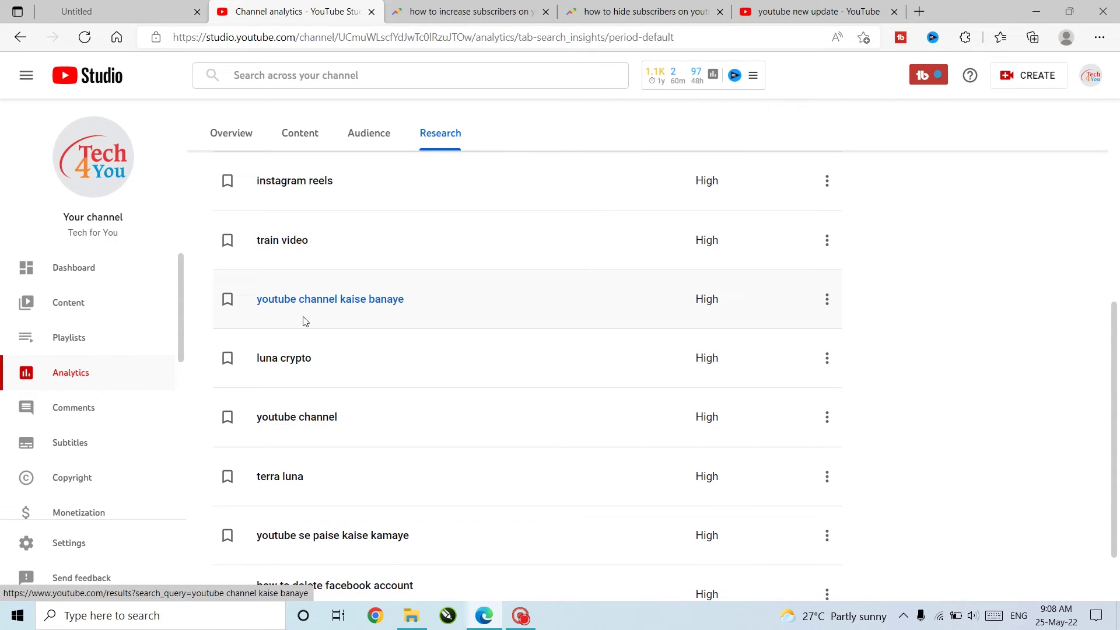
scroll(349, 435, down, 2)
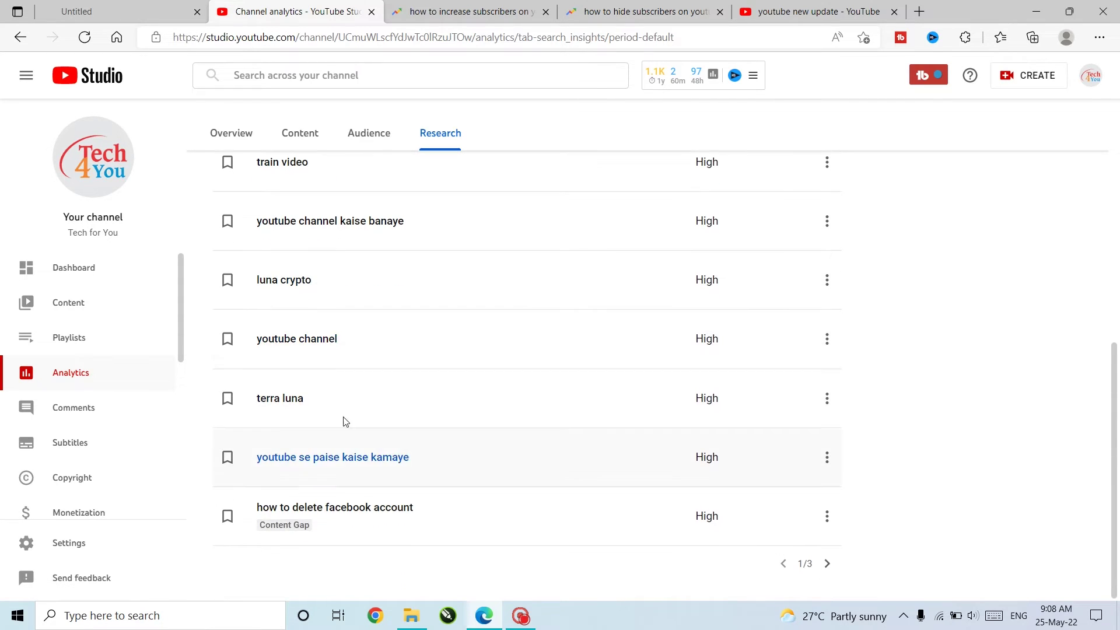
scroll(449, 391, up, 3)
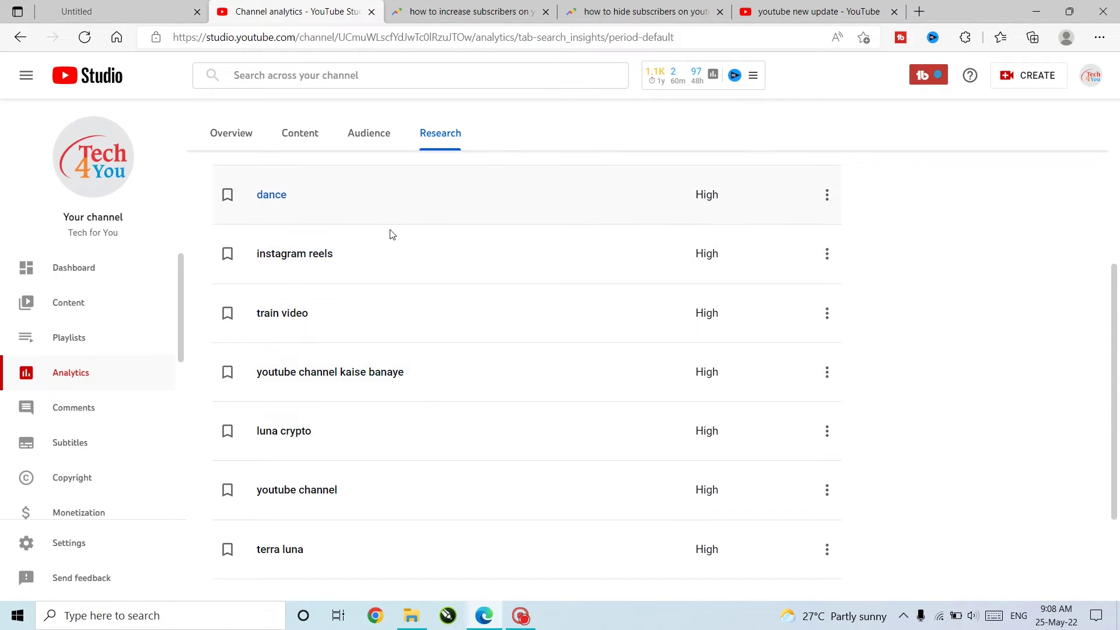
scroll(356, 225, up, 3)
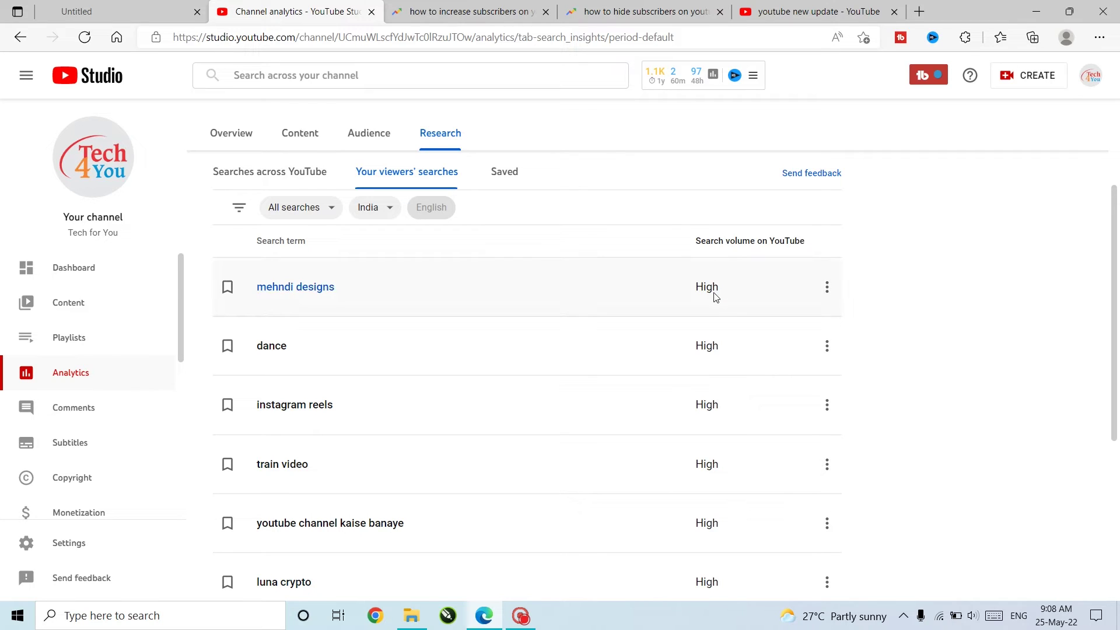
scroll(720, 288, down, 5)
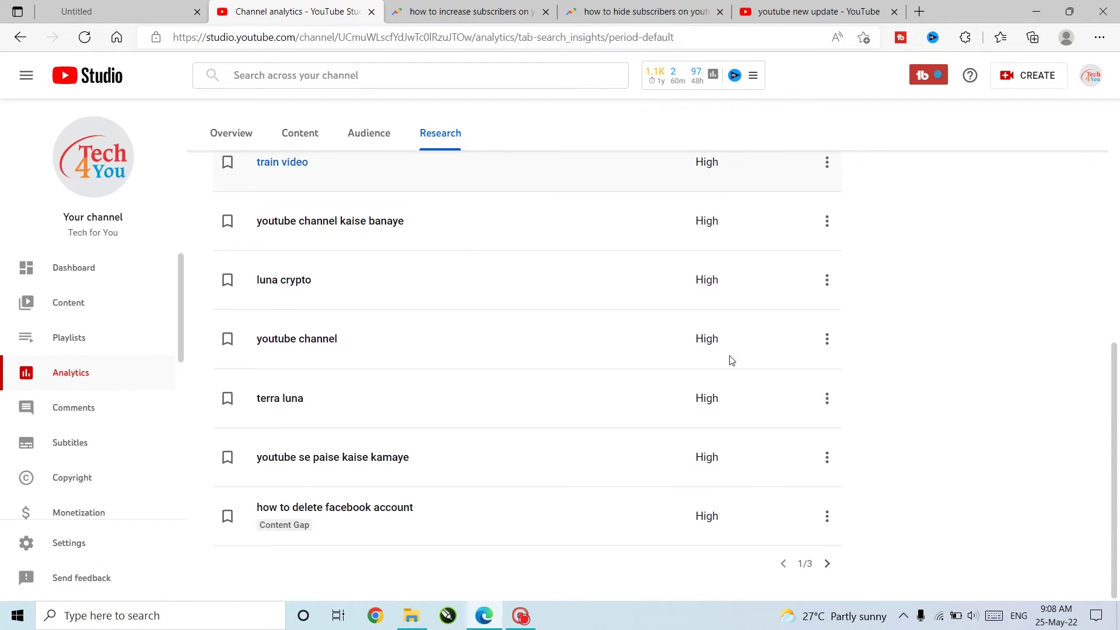
scroll(730, 360, up, 4)
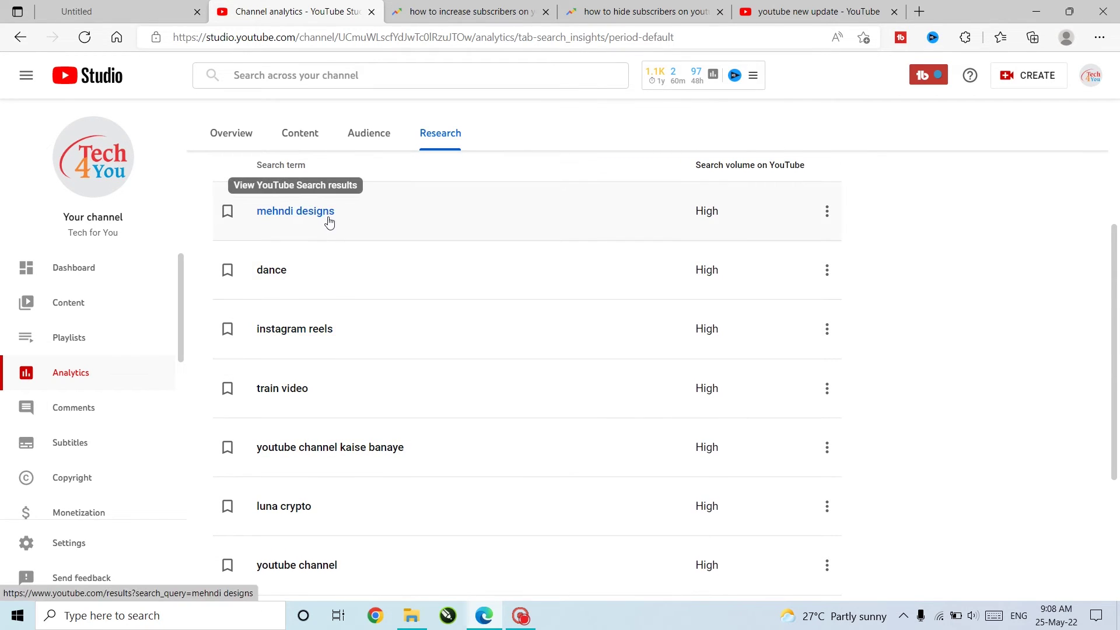
scroll(408, 234, up, 3)
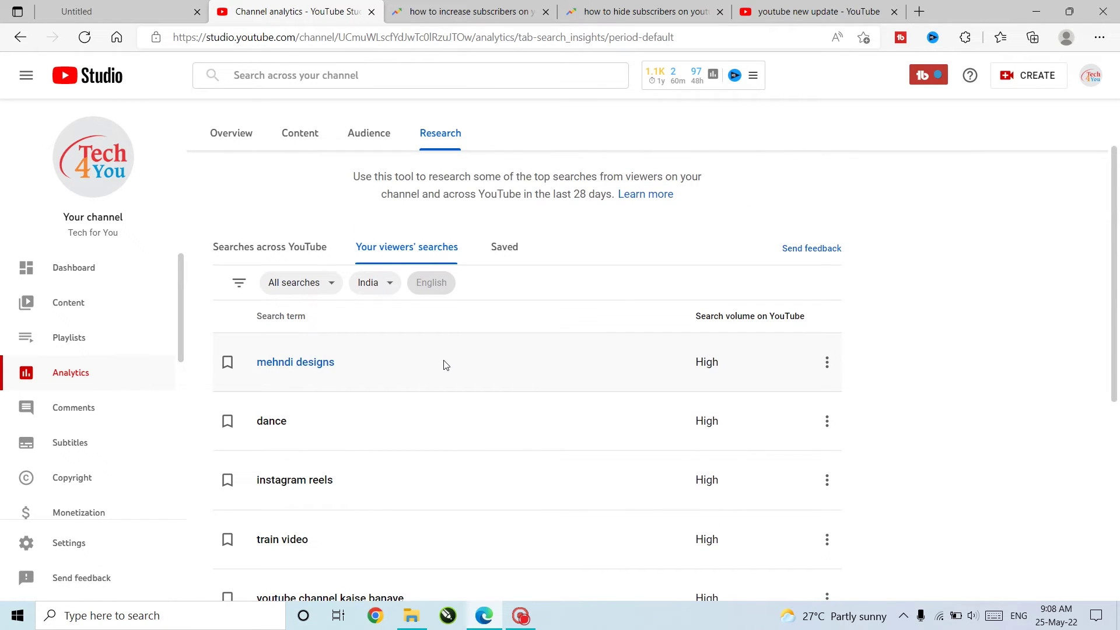
scroll(445, 365, down, 1)
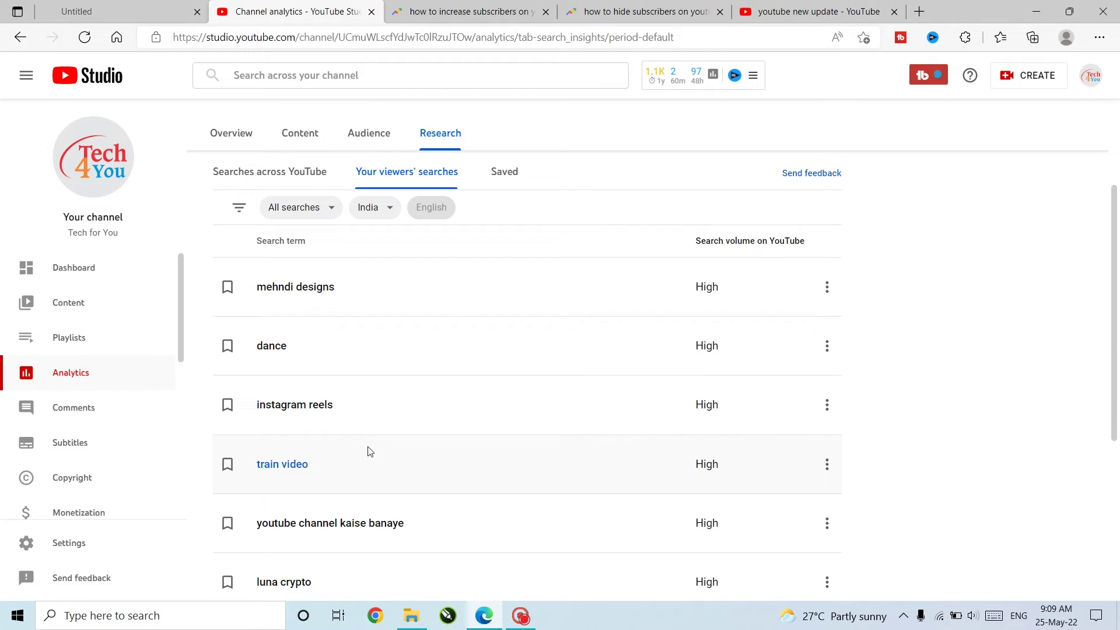
scroll(374, 443, down, 3)
scroll(373, 408, up, 3)
scroll(358, 408, down, 2)
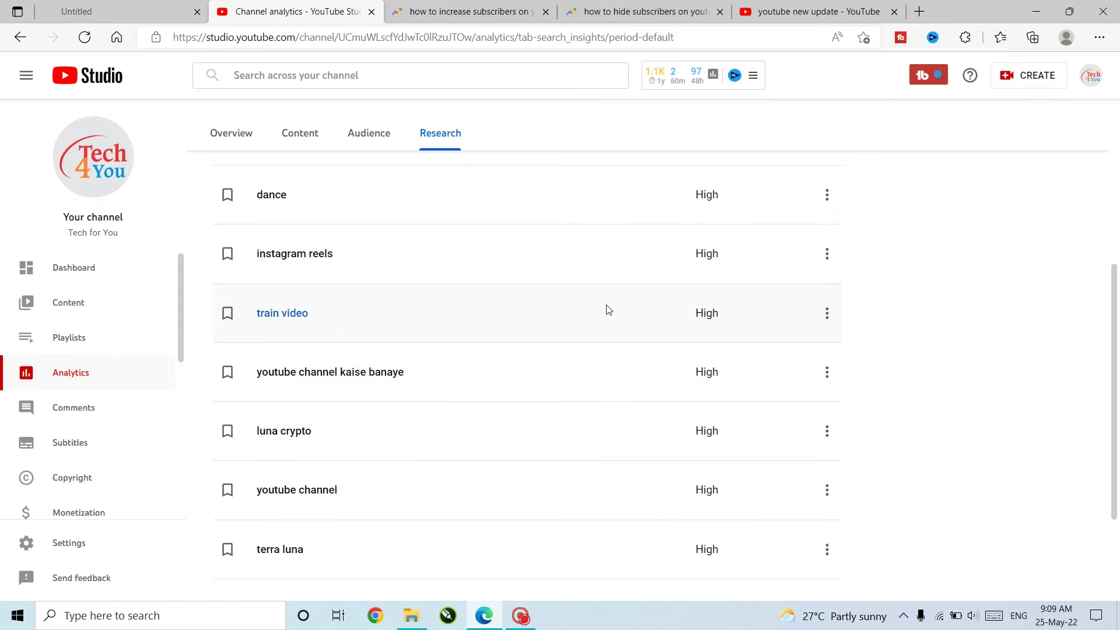
scroll(516, 258, up, 4)
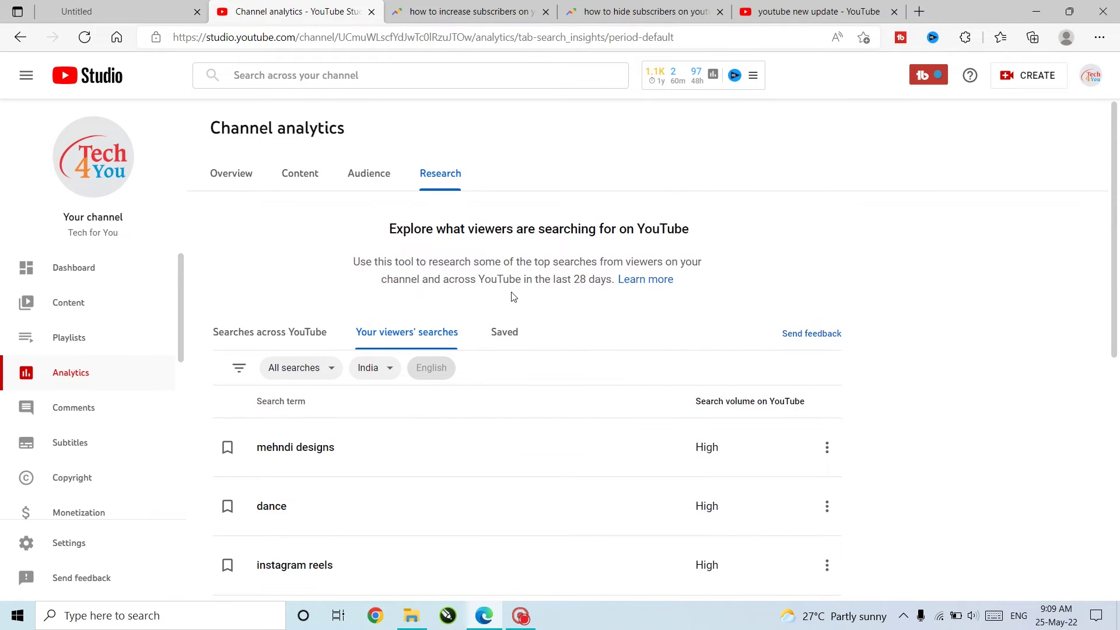
Remove "how to hide subscribers on youtube" from the saved search terms and return to the searches across YouTube.
click(511, 340)
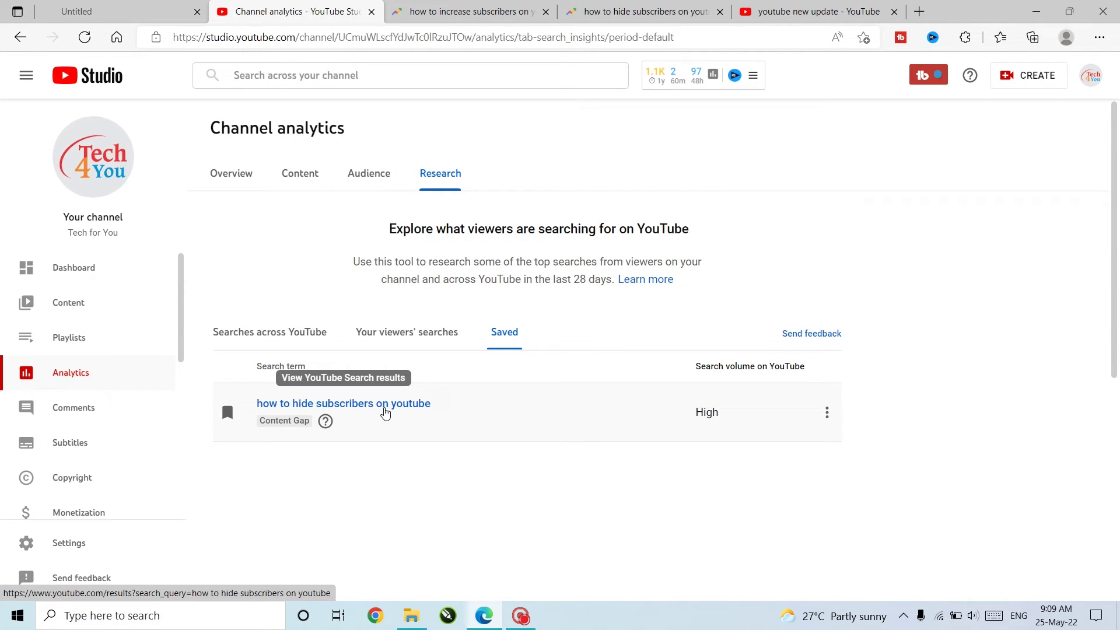
click(827, 412)
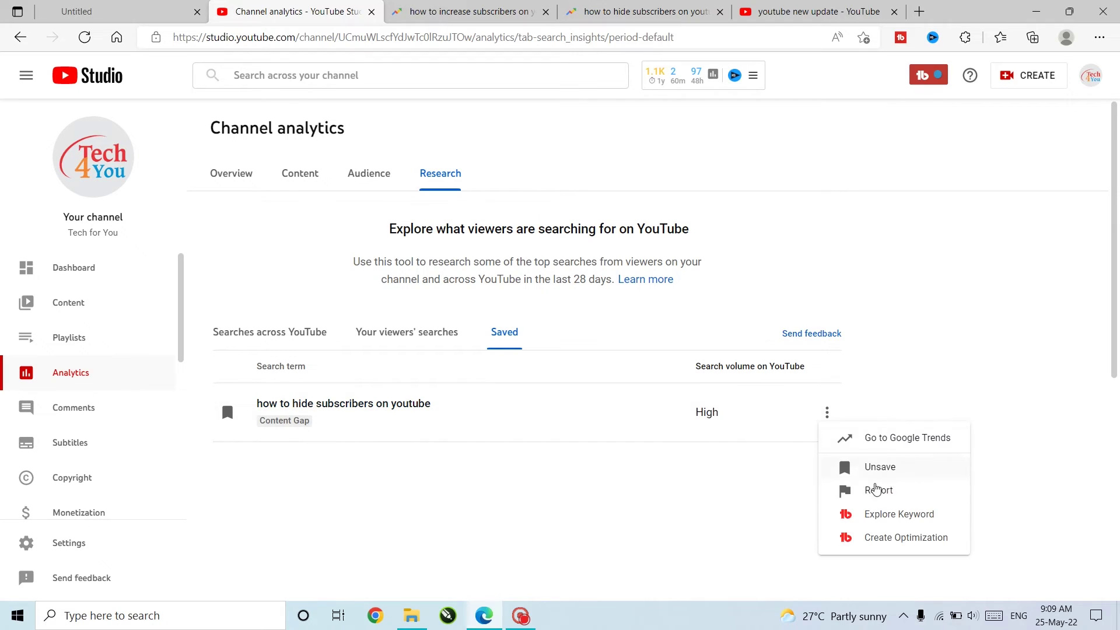
click(896, 467)
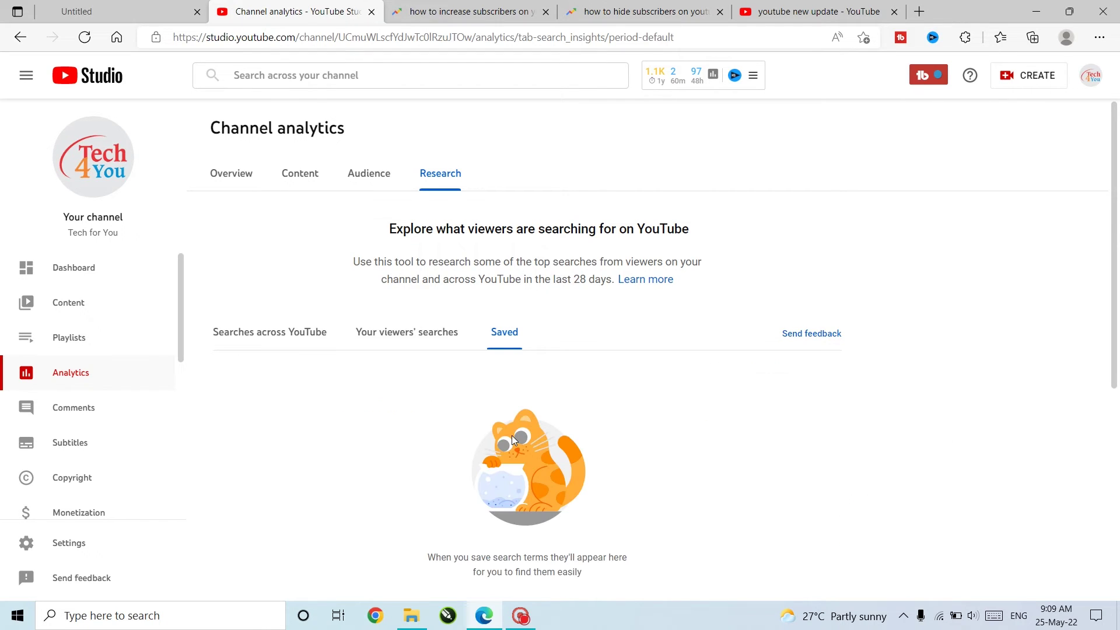
click(408, 338)
click(311, 333)
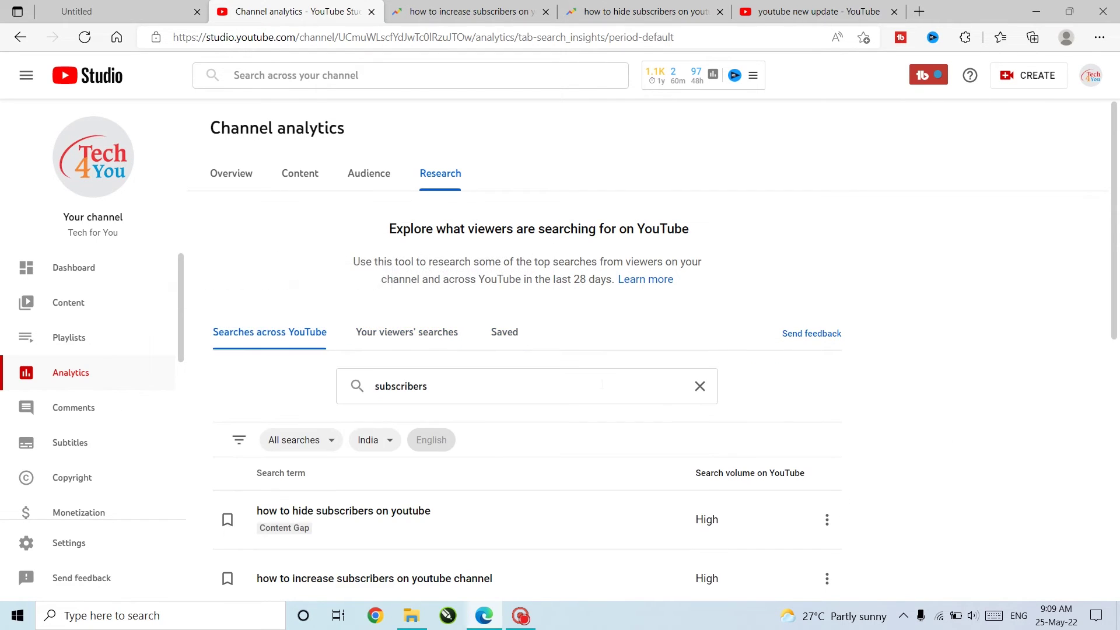
Replace the search term "subscribers" with "youtube earning" and run the search across YouTube.
scroll(602, 385, down, 4)
scroll(601, 387, up, 4)
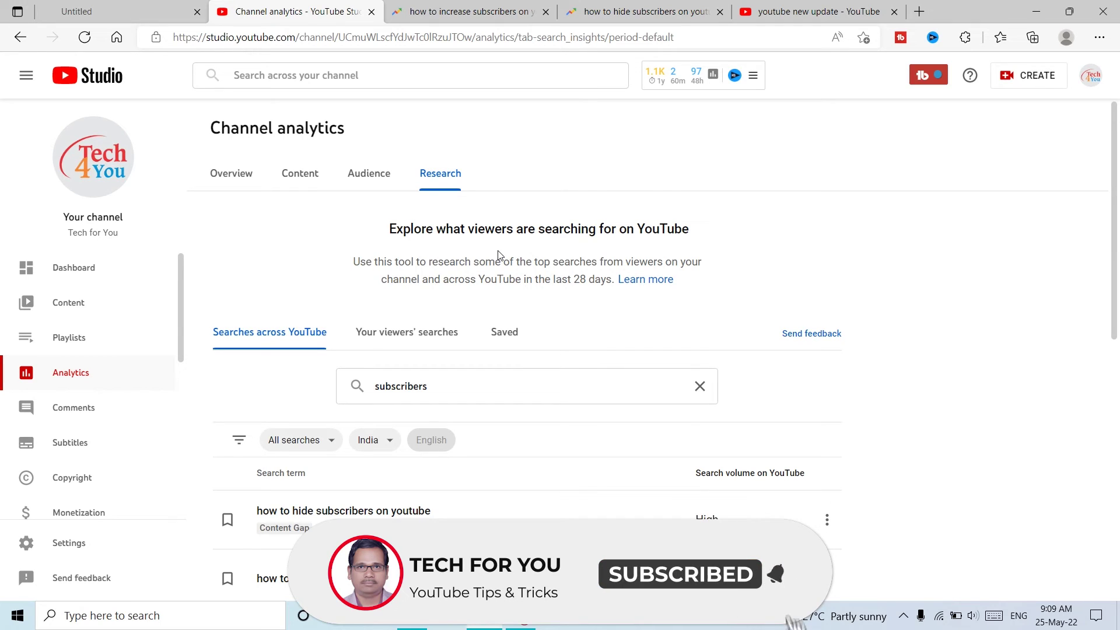
click(357, 385)
key(ctrl+a)
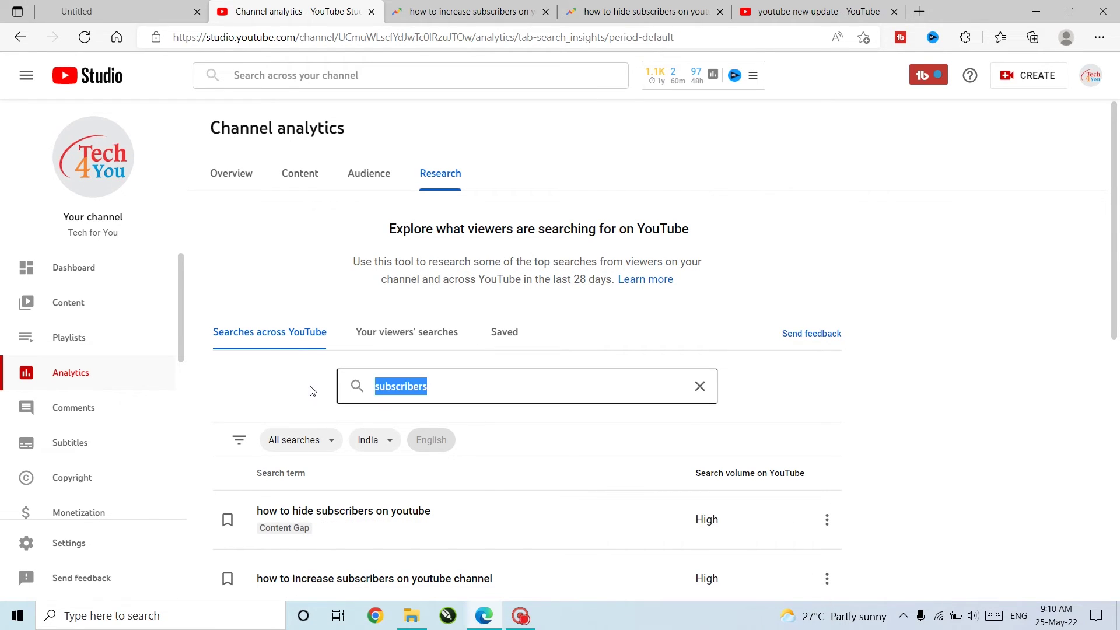
key(BackSpace)
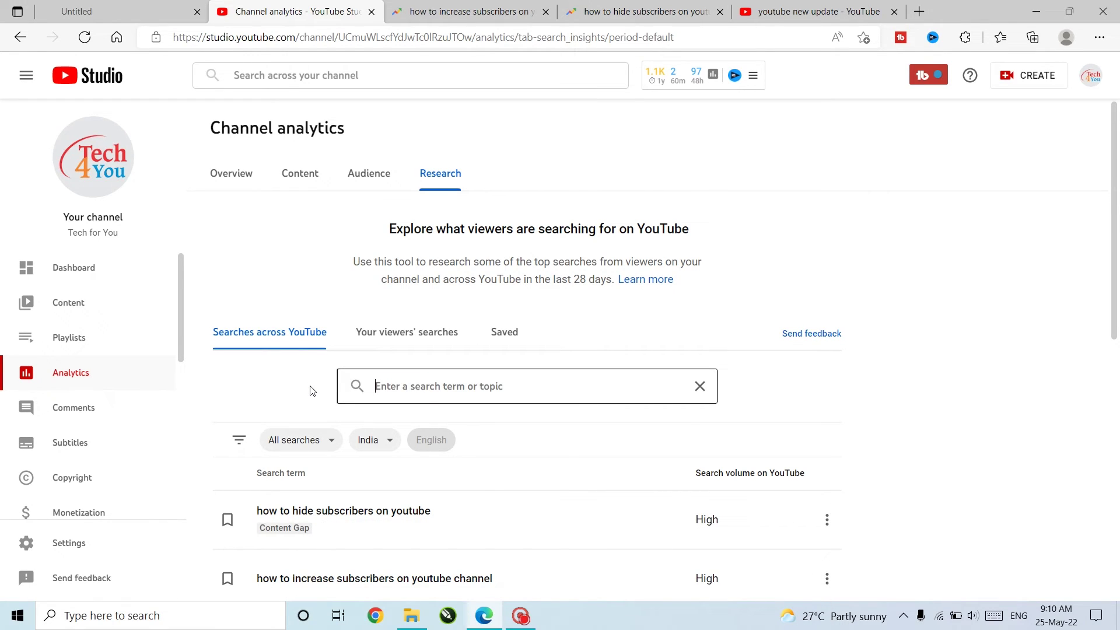
text(your)
key(BackSpace)
text(tube earning)
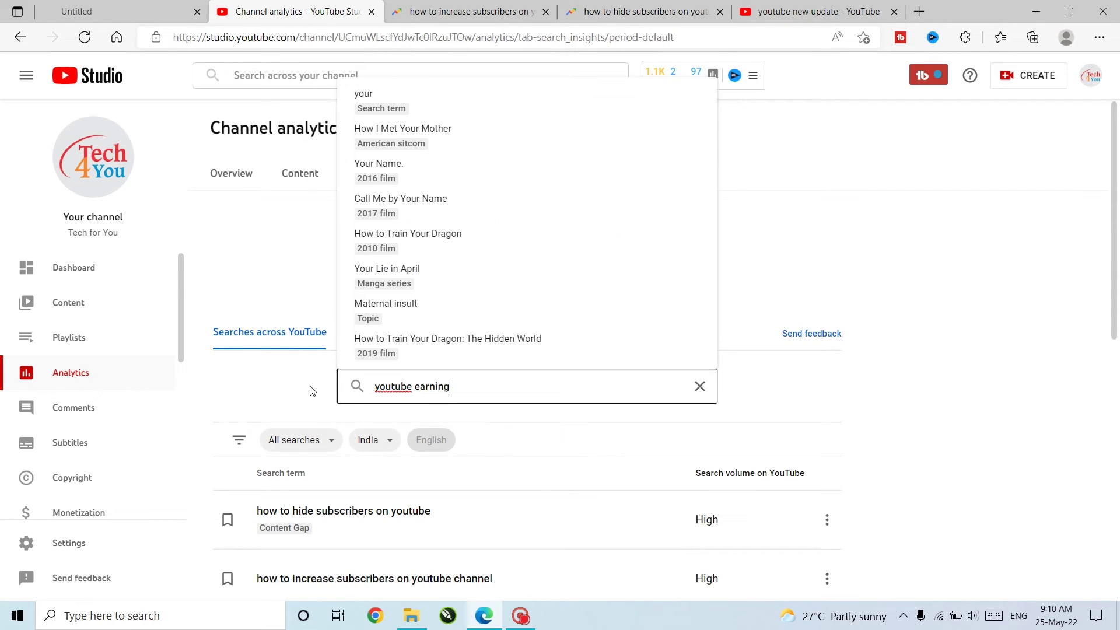
key(Return)
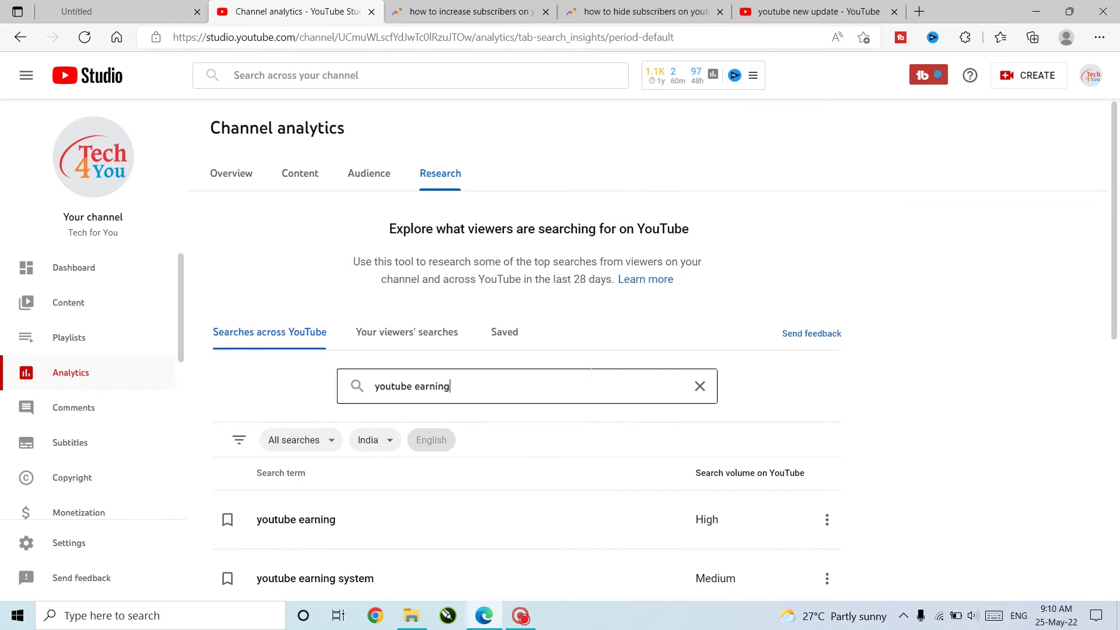
Examine the first page of "youtube earning" search terms for India, checking each term's search volume and content gap labels.
scroll(518, 343, down, 4)
scroll(409, 262, down, 1)
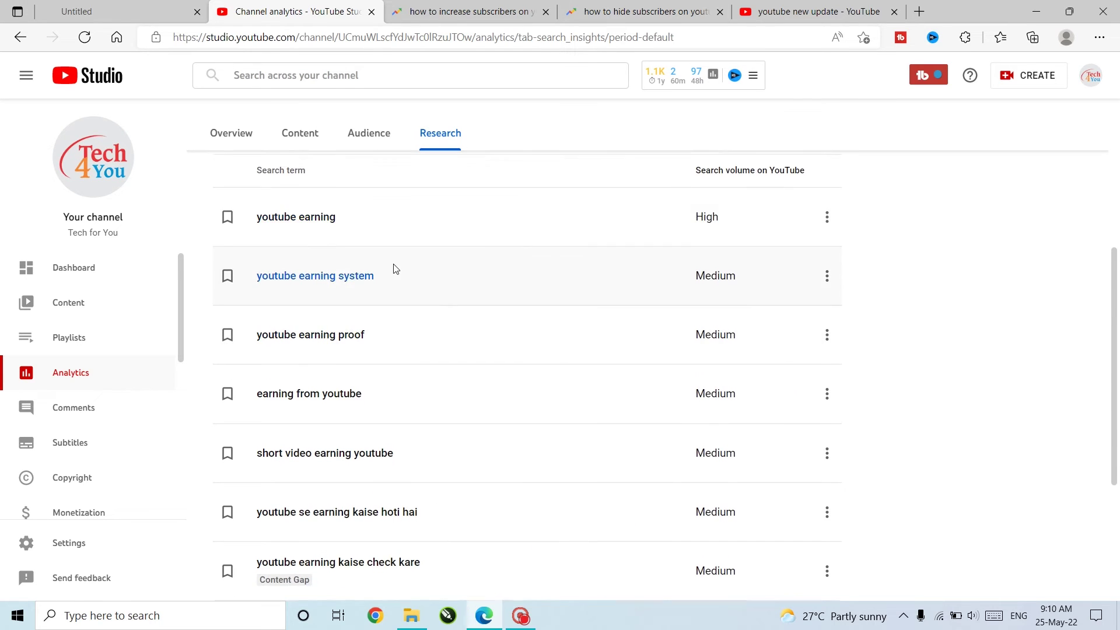
scroll(393, 267, down, 3)
scroll(395, 252, up, 3)
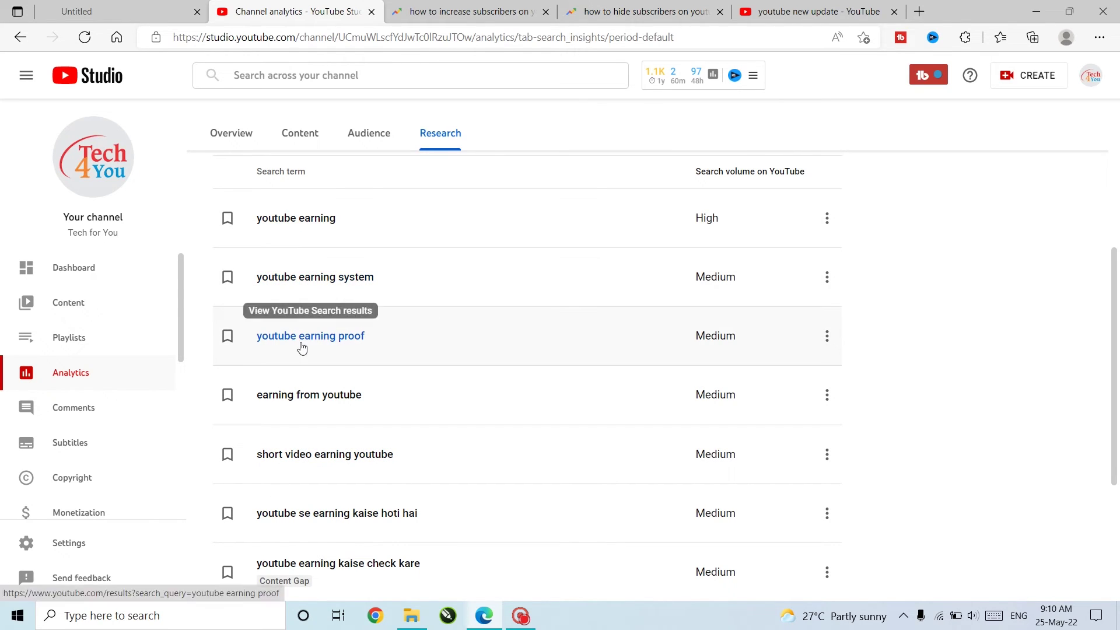
scroll(733, 348, down, 4)
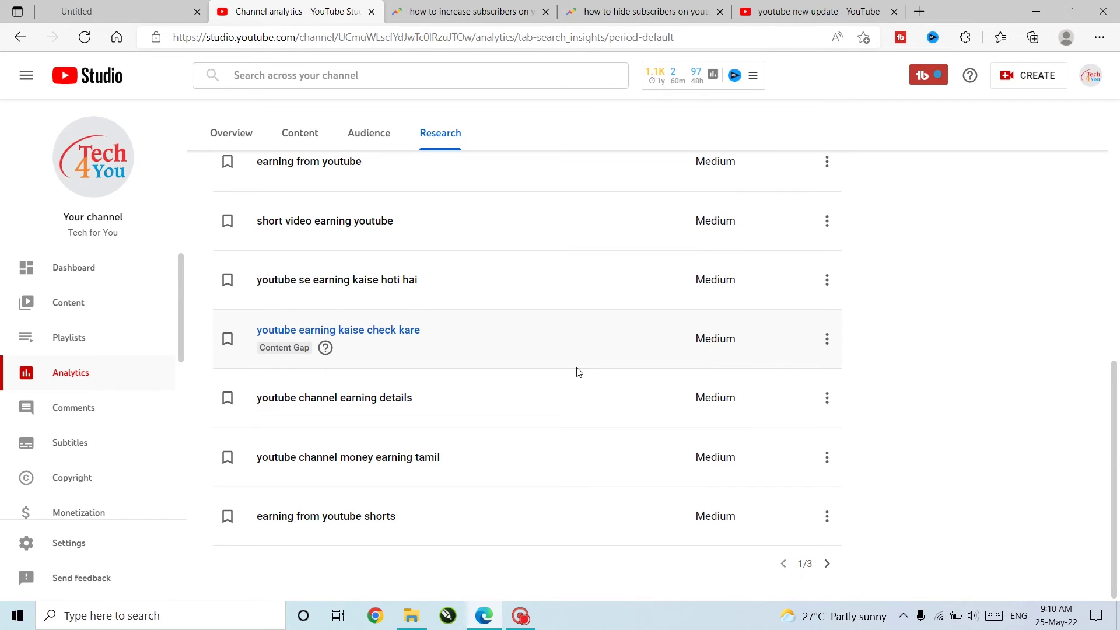
scroll(584, 362, up, 5)
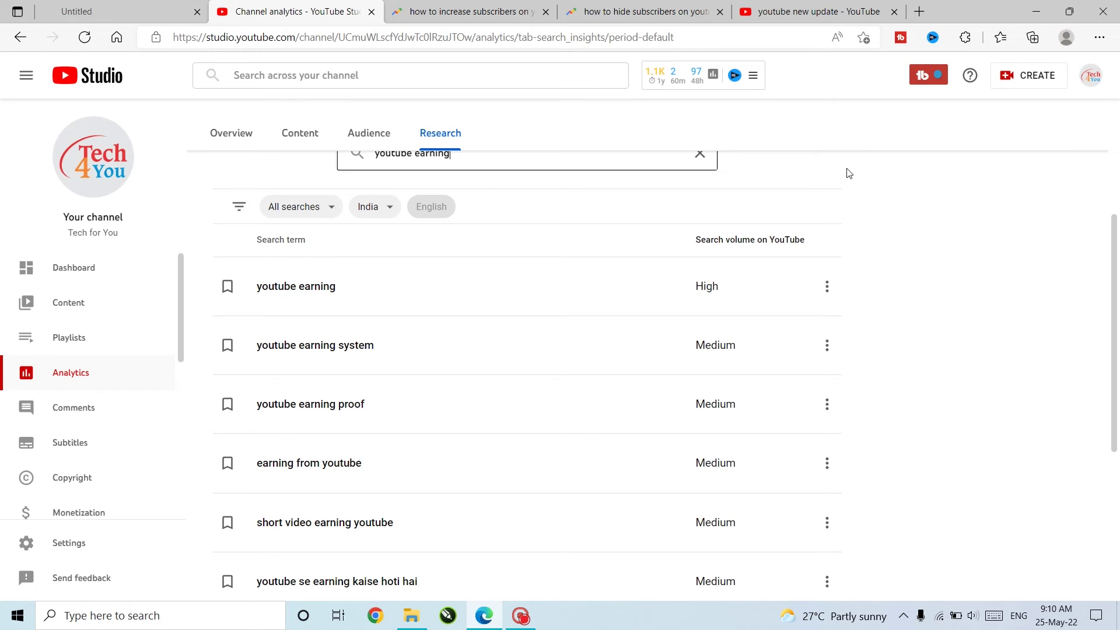
right_click(817, 245)
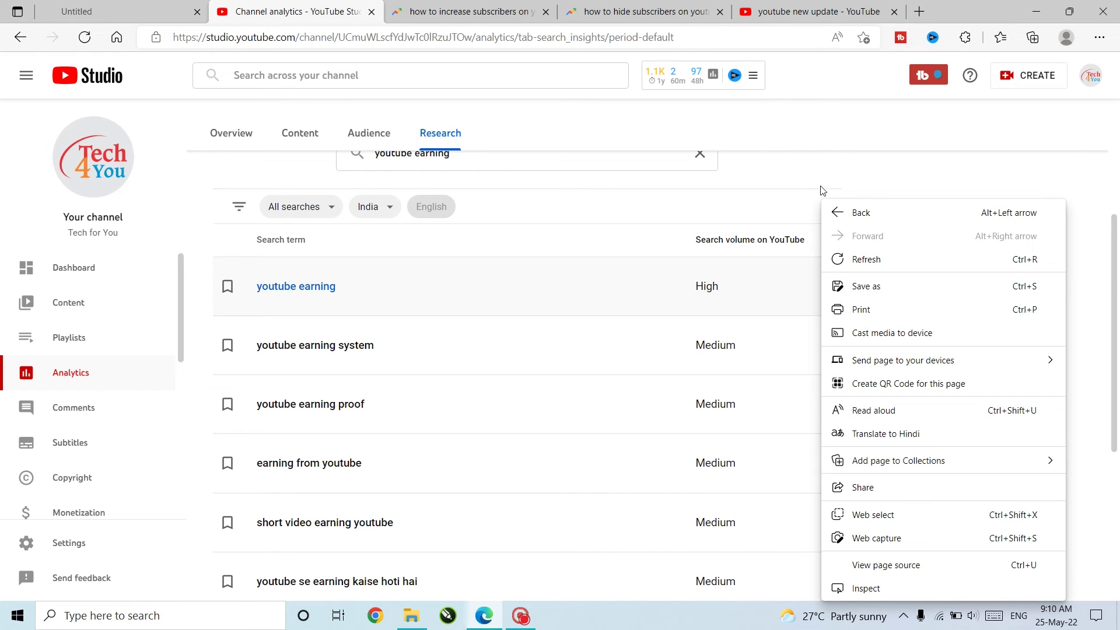
Review the search terms and volumes on the second page of results and return to the first page.
scroll(775, 390, down, 5)
click(827, 563)
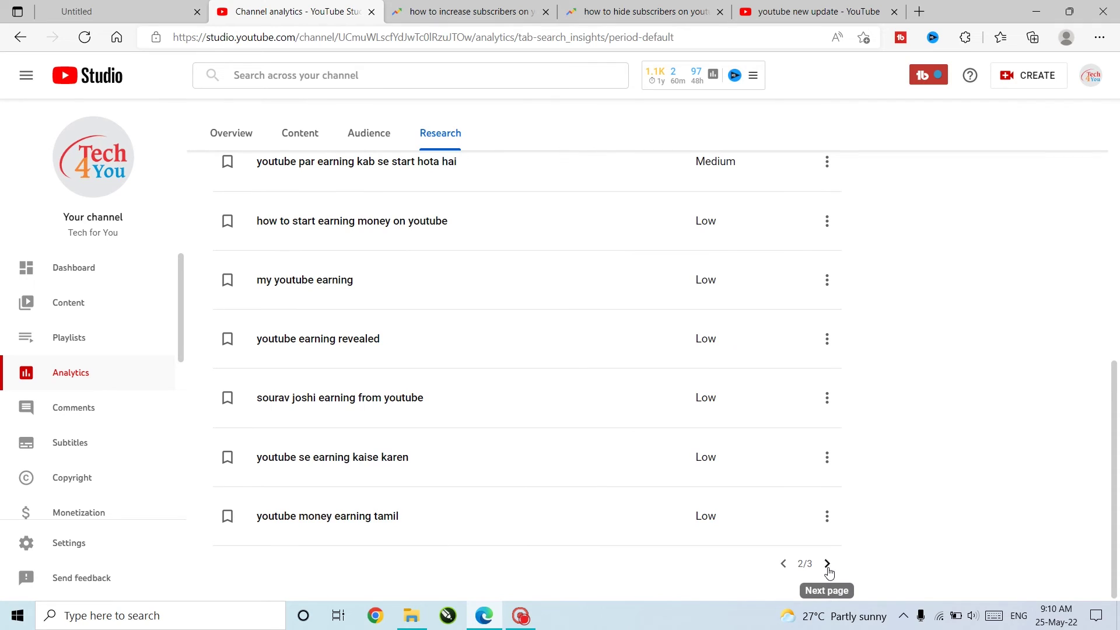
scroll(729, 328, up, 5)
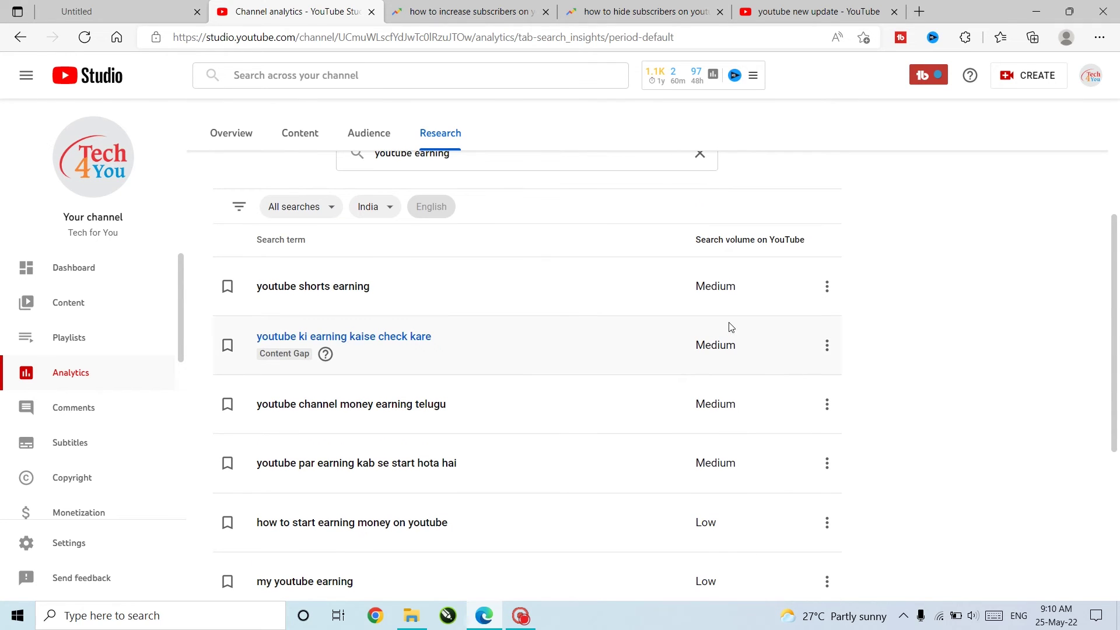
scroll(731, 326, down, 4)
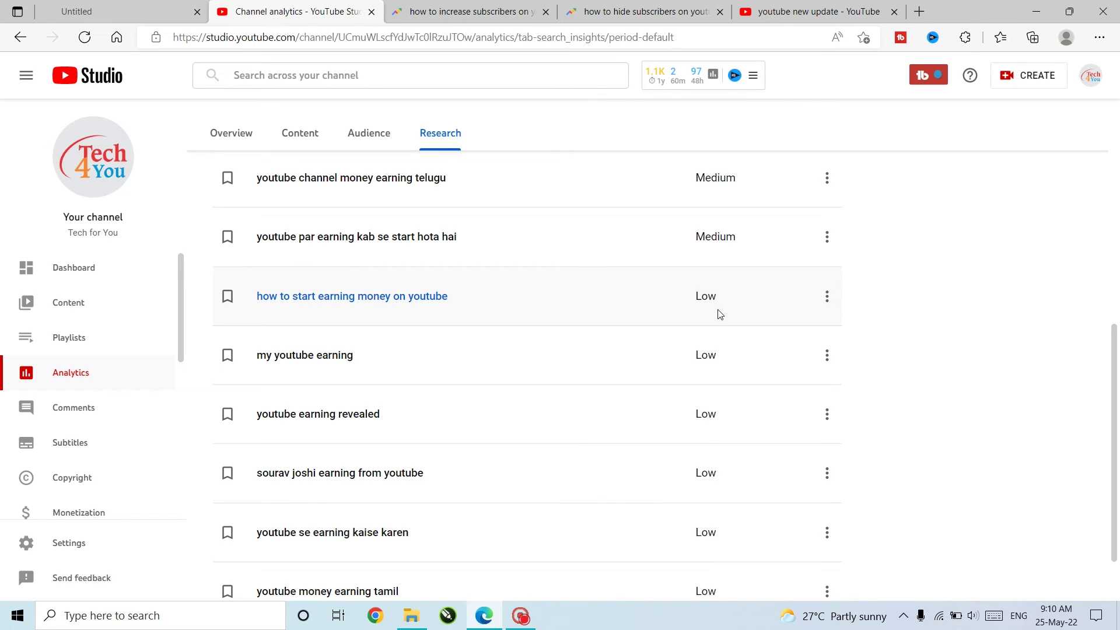
scroll(720, 296, down, 2)
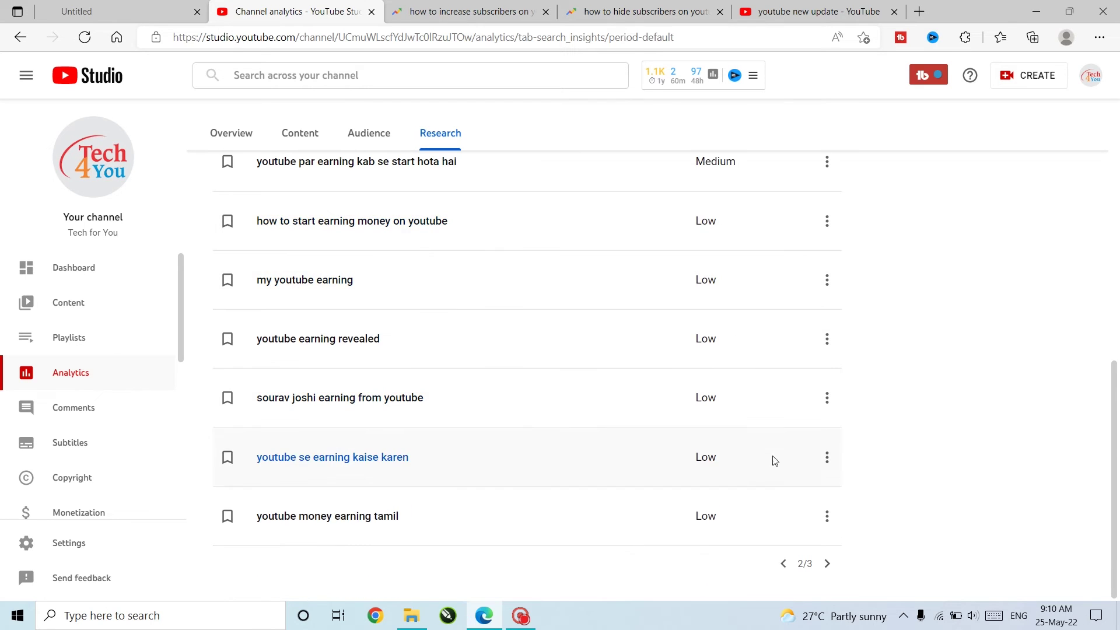
click(783, 564)
scroll(766, 414, up, 8)
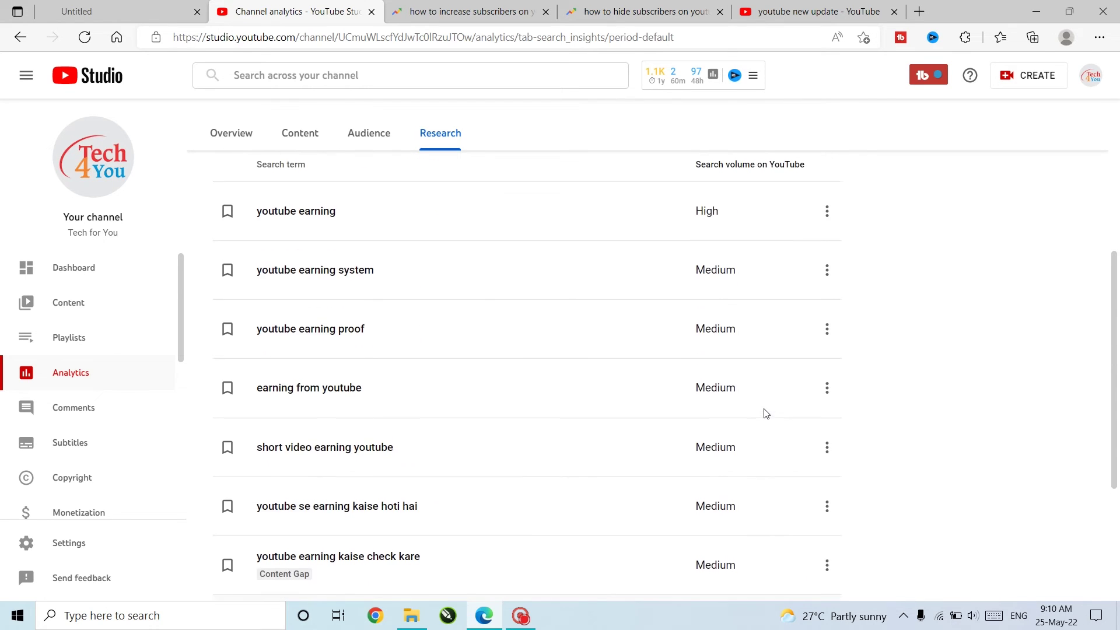